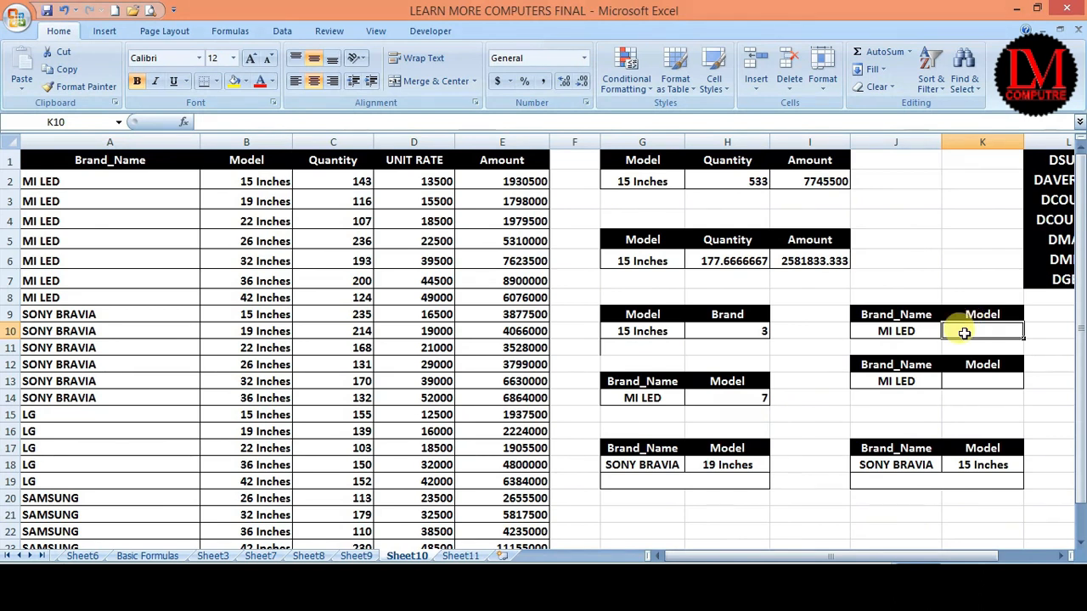
# - Review the brand choices offered in J10 and keep MI LED as the criterion
pyautogui.moveTo(887, 315); pyautogui.dragTo(958, 328)
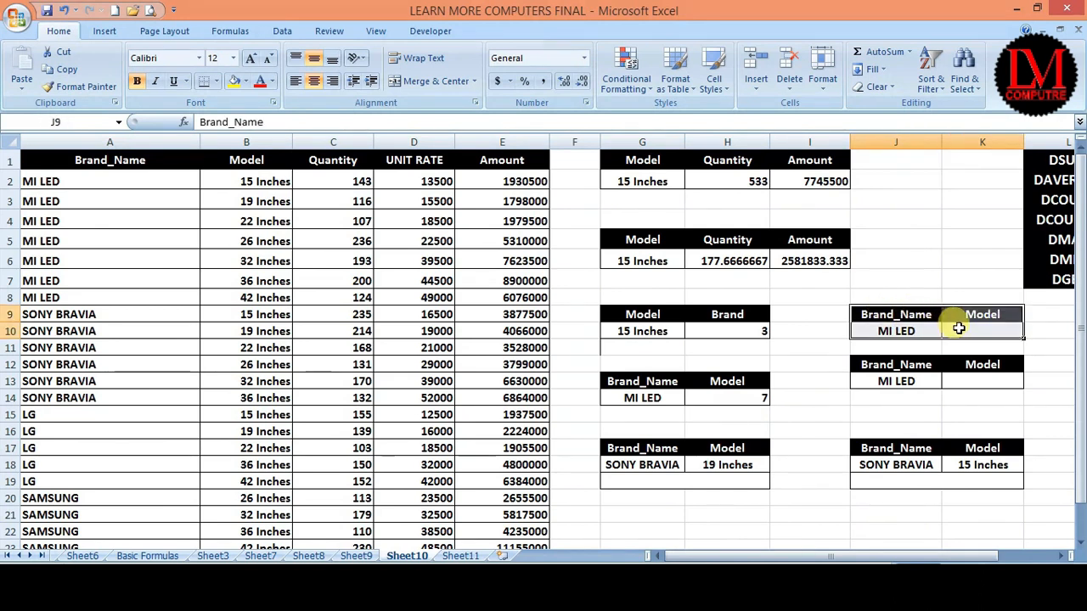
pyautogui.click(900, 330)
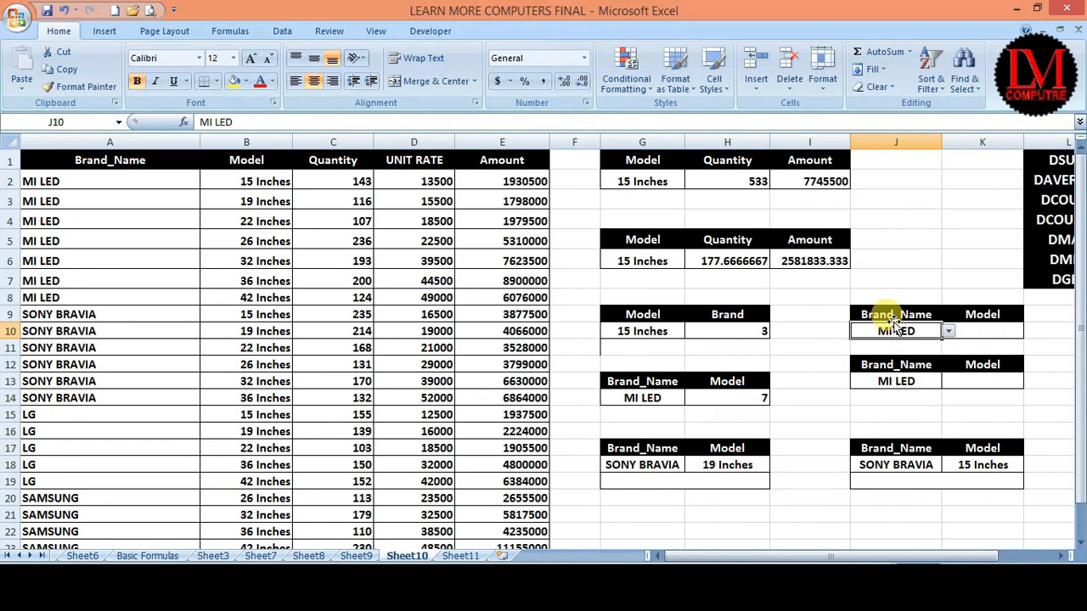
pyautogui.click(948, 332)
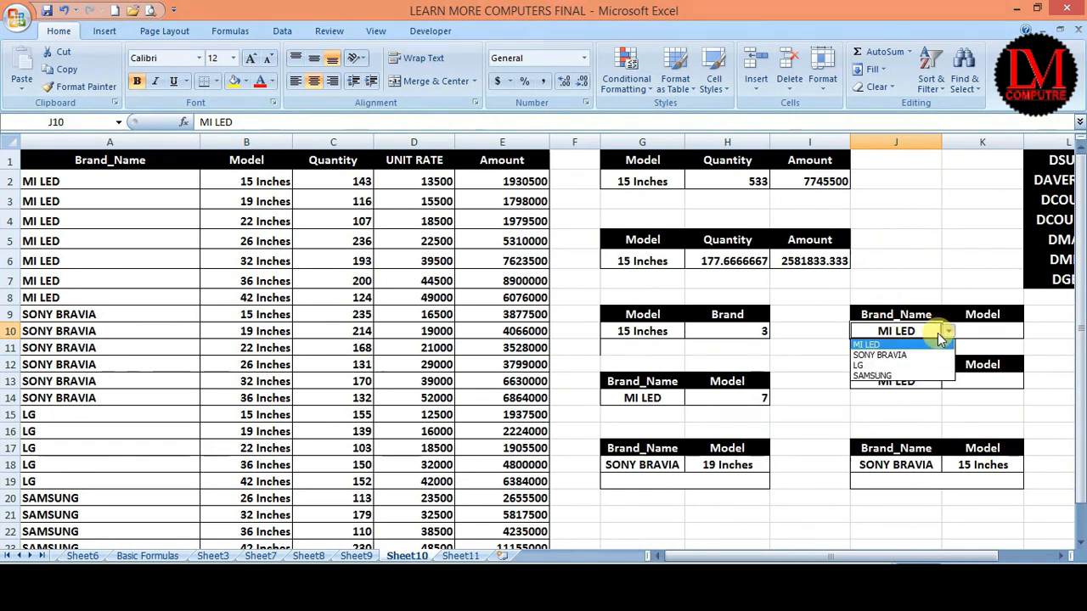
pyautogui.click(867, 344)
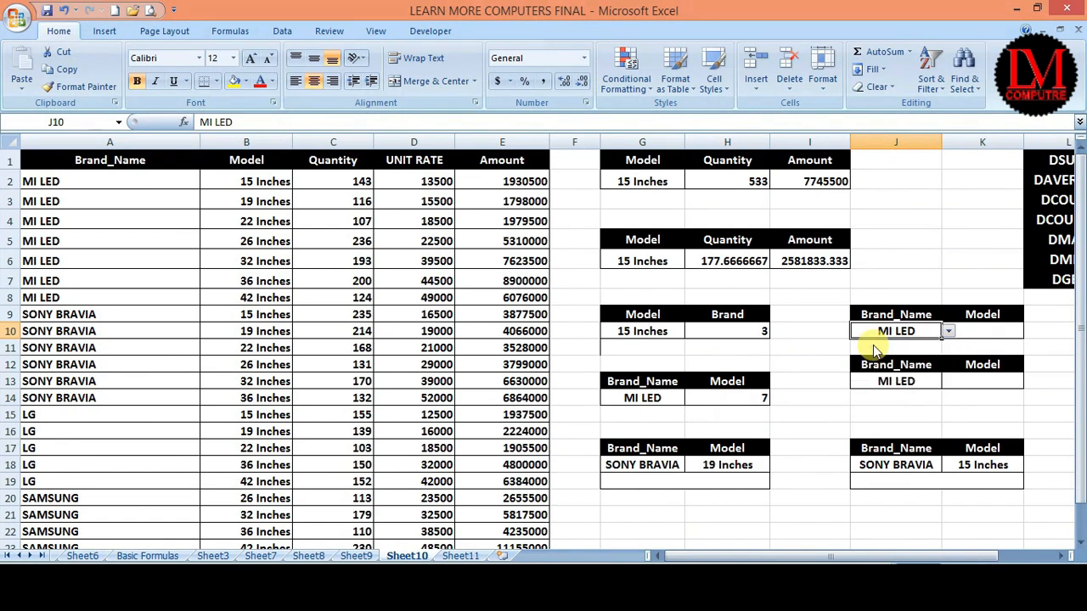
pyautogui.click(949, 332)
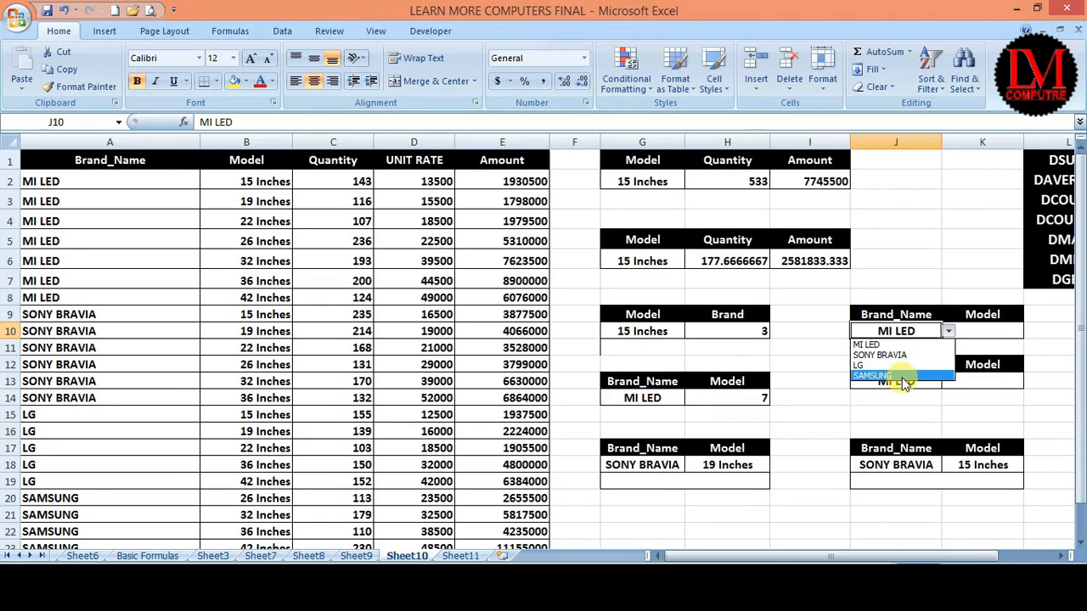
pyautogui.click(866, 345)
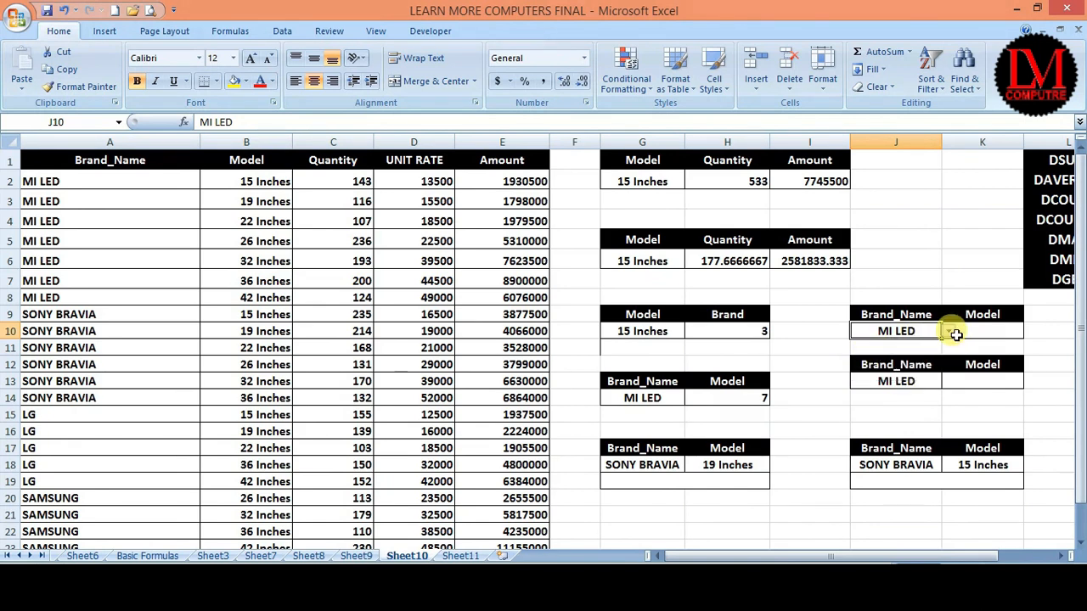
# - Enter =DMAX(A1:E23,C1,J9:J10) in K10 to return the highest quantity for the brand in J10
pyautogui.click(982, 335)
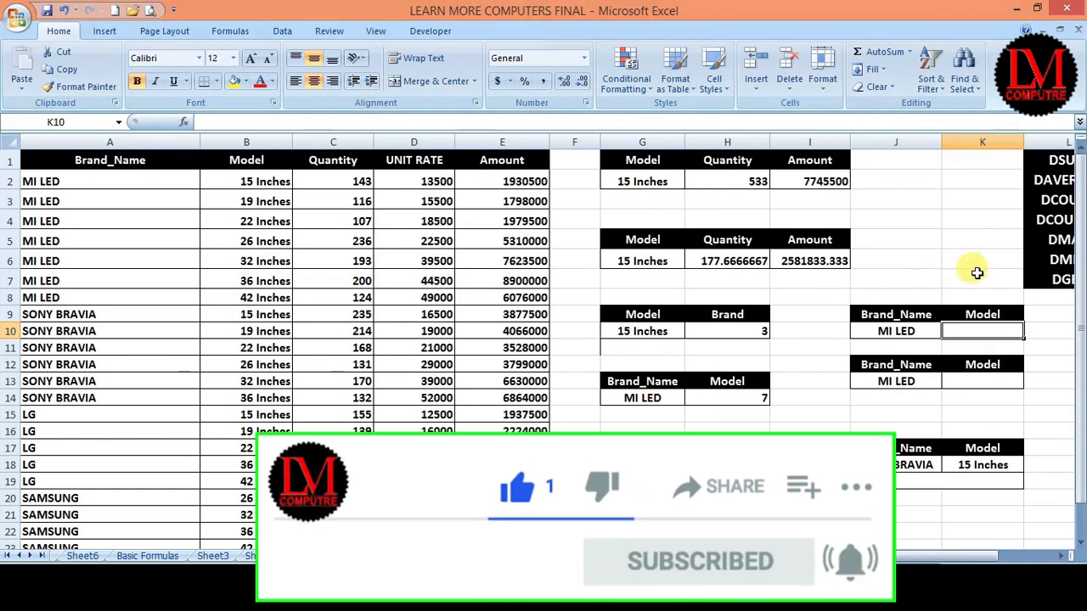
pyautogui.write('=DMAX(')
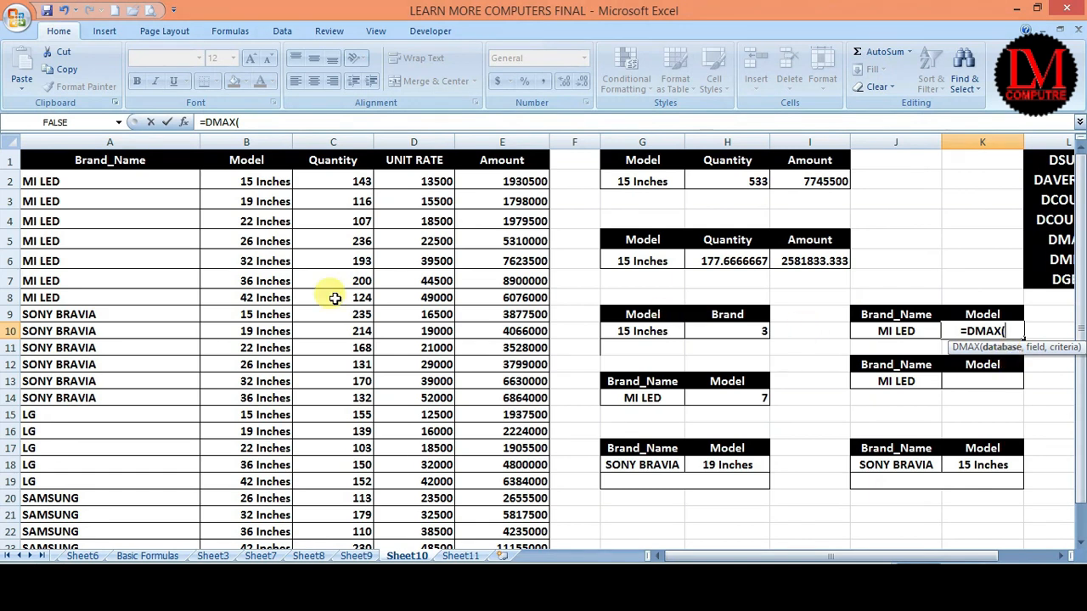
pyautogui.moveTo(133, 159); pyautogui.dragTo(536, 504)
pyautogui.scroll(1, 767, 428)
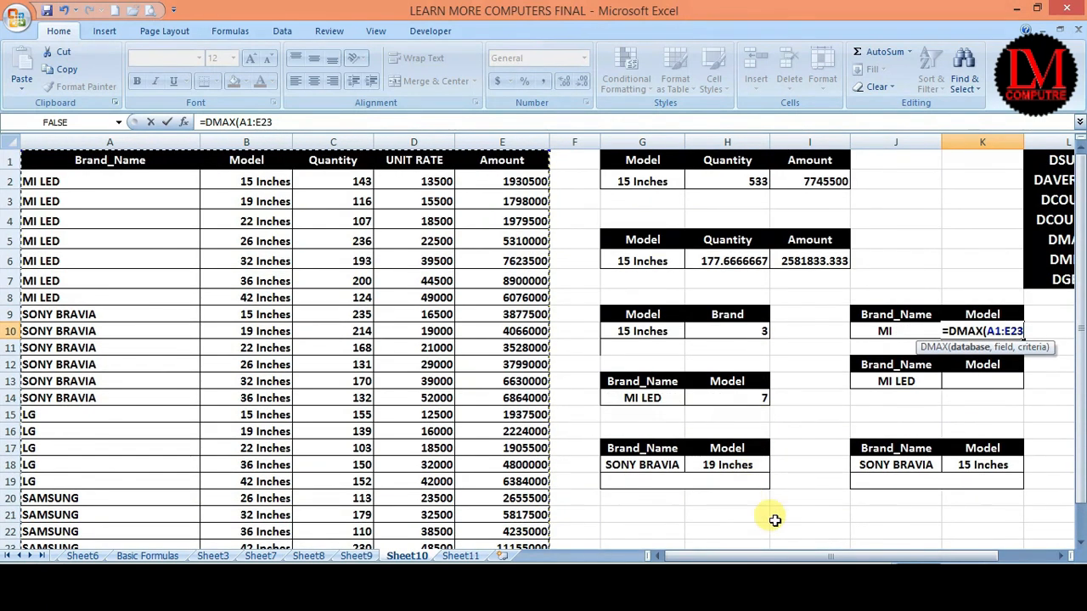
pyautogui.write(',')
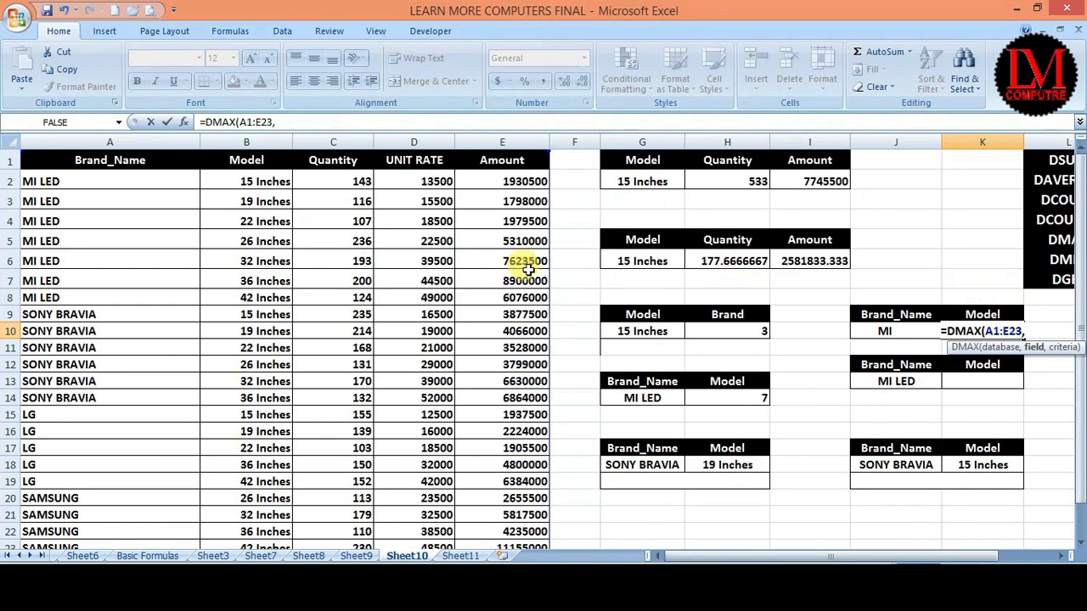
pyautogui.click(340, 160)
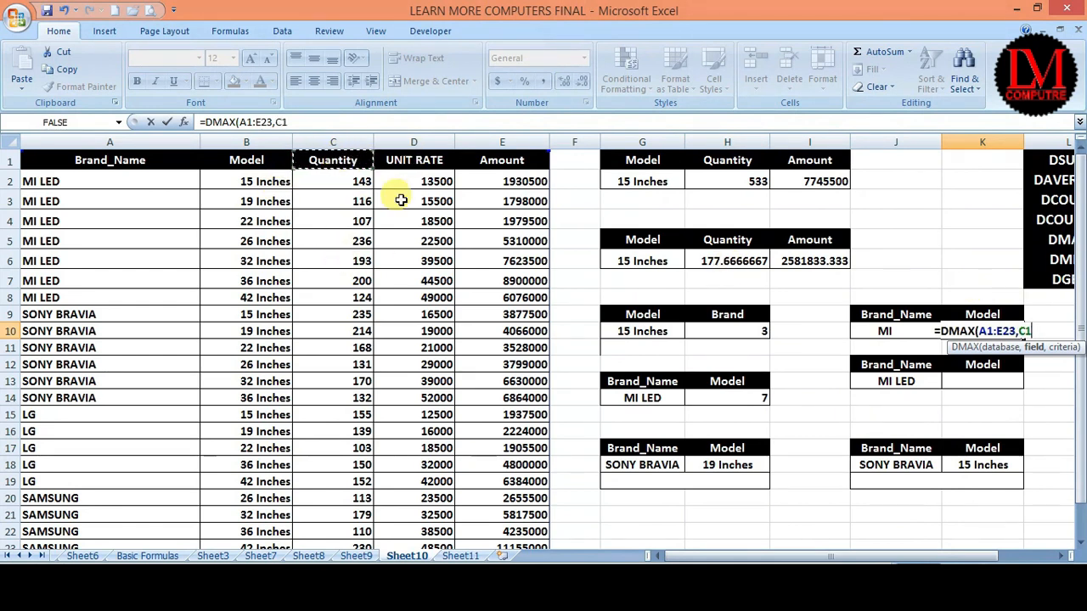
pyautogui.write(',')
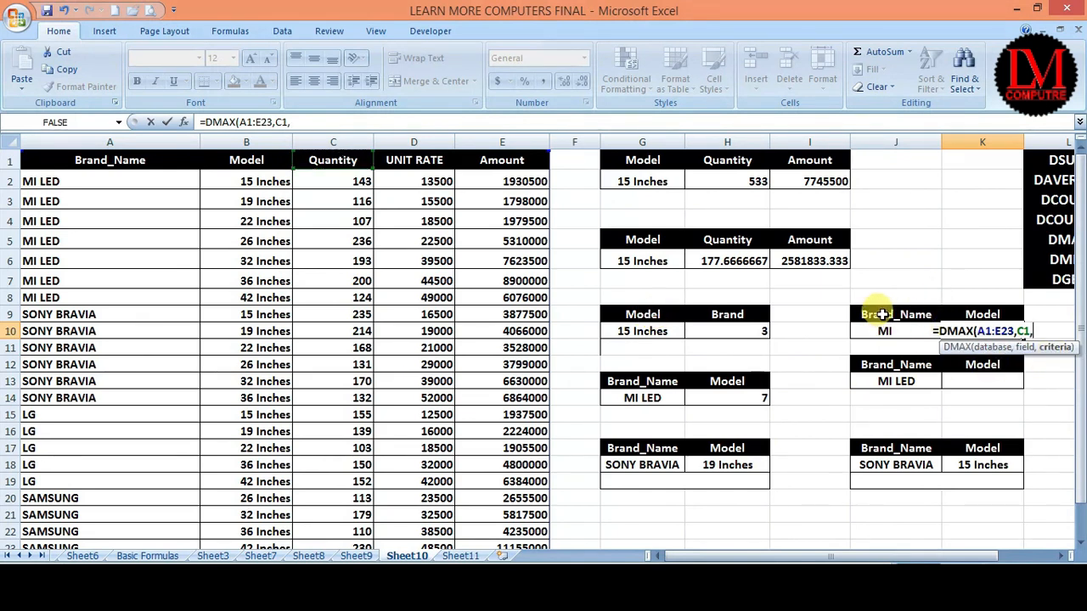
pyautogui.moveTo(883, 314); pyautogui.dragTo(884, 331)
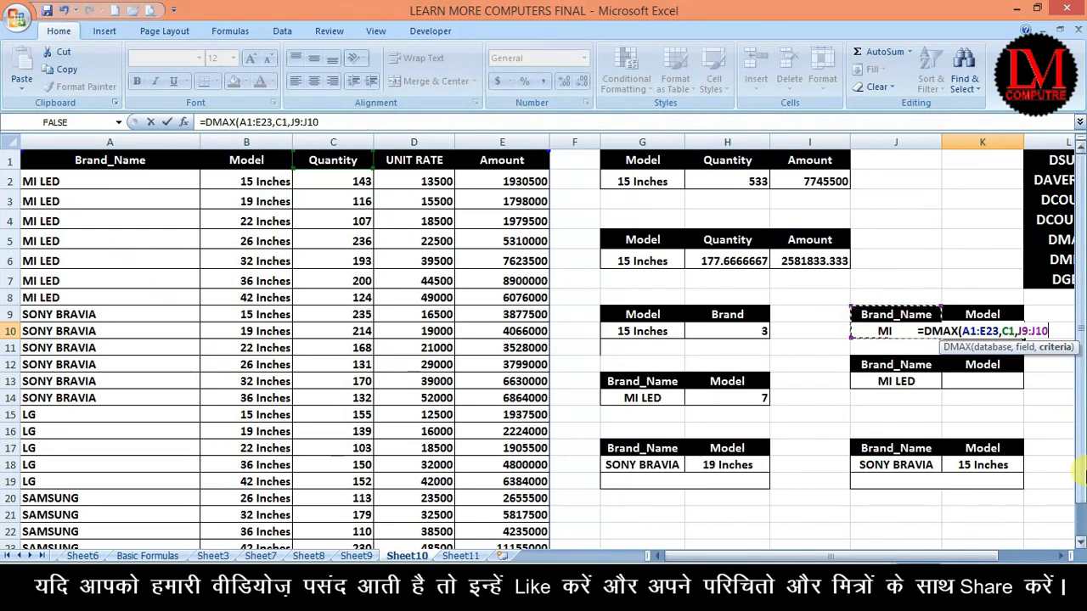
pyautogui.write(')')
pyautogui.press('Return')
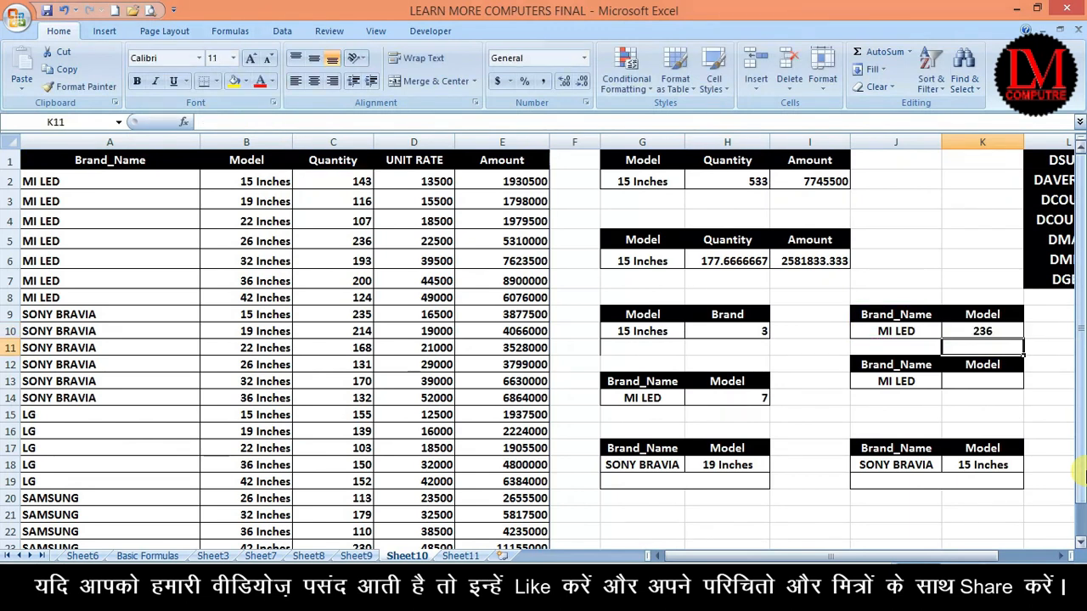
# - Test the K10 formula by switching the J10 brand to SONY BRAVIA, LG and SAMSUNG, and back to MI LED
pyautogui.click(886, 331)
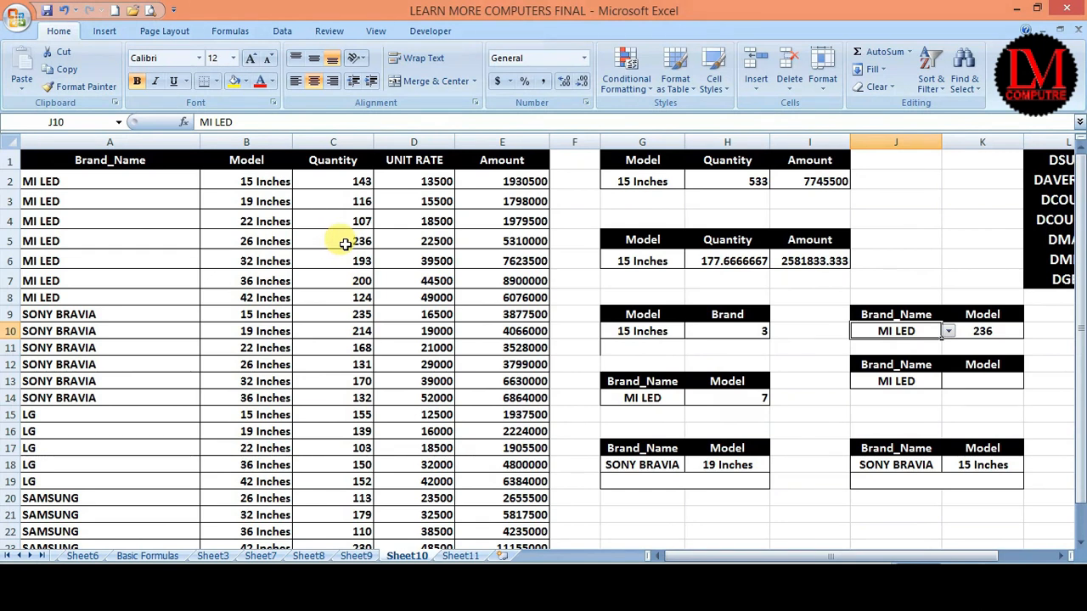
pyautogui.click(970, 333)
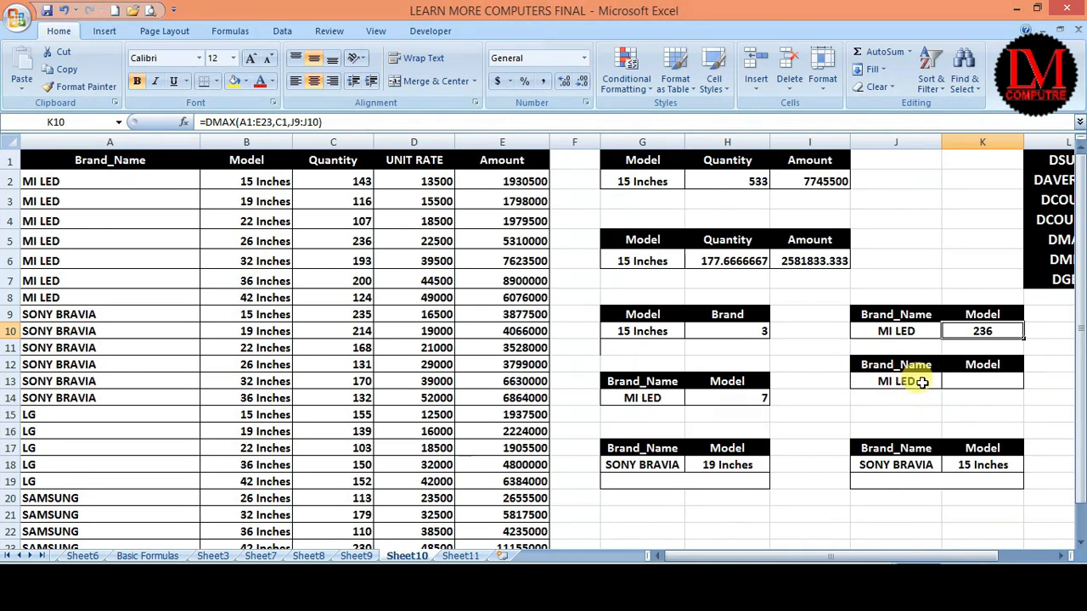
pyautogui.click(929, 331)
pyautogui.click(948, 333)
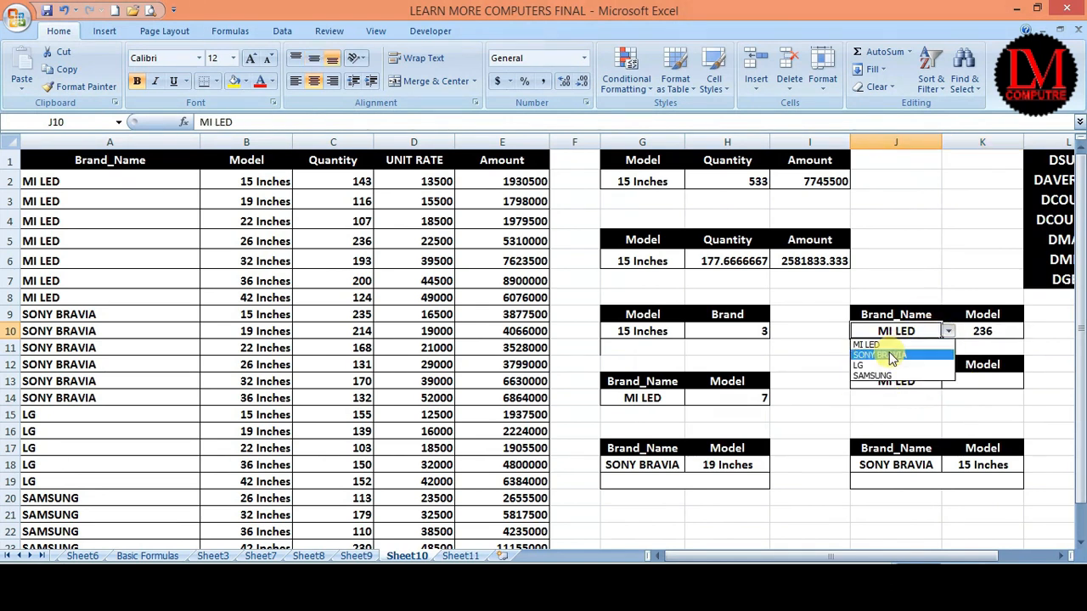
pyautogui.click(892, 359)
pyautogui.click(948, 332)
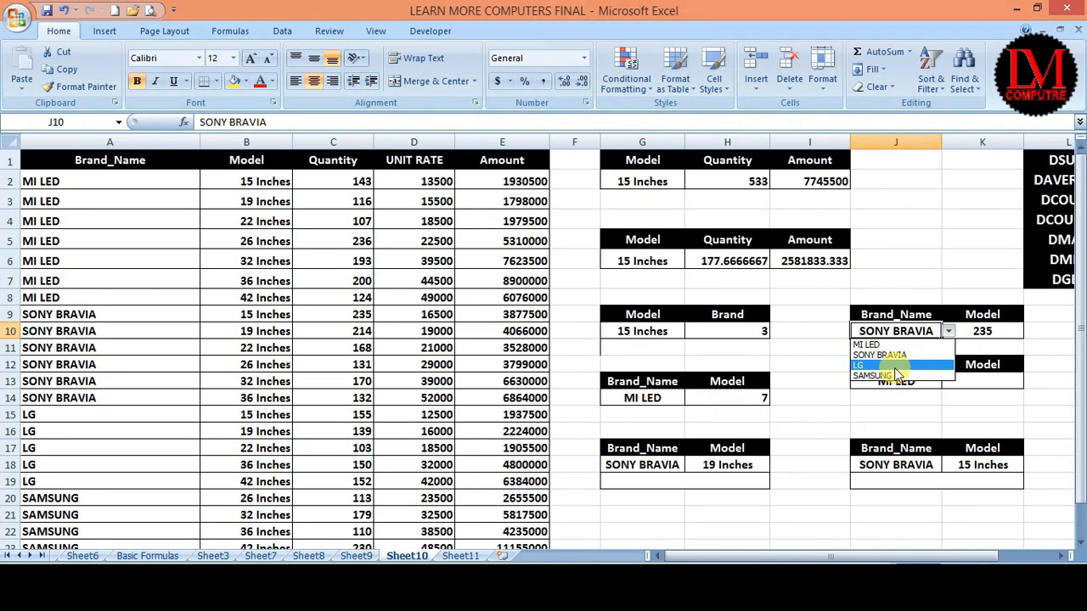
pyautogui.click(947, 366)
pyautogui.click(948, 332)
pyautogui.click(899, 375)
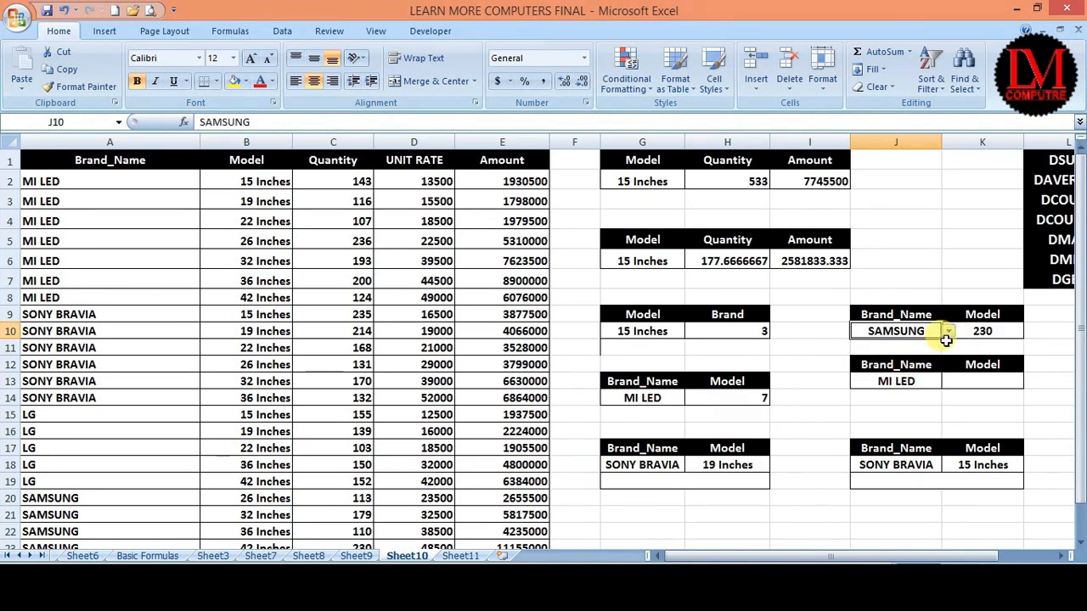
pyautogui.click(949, 332)
pyautogui.click(893, 348)
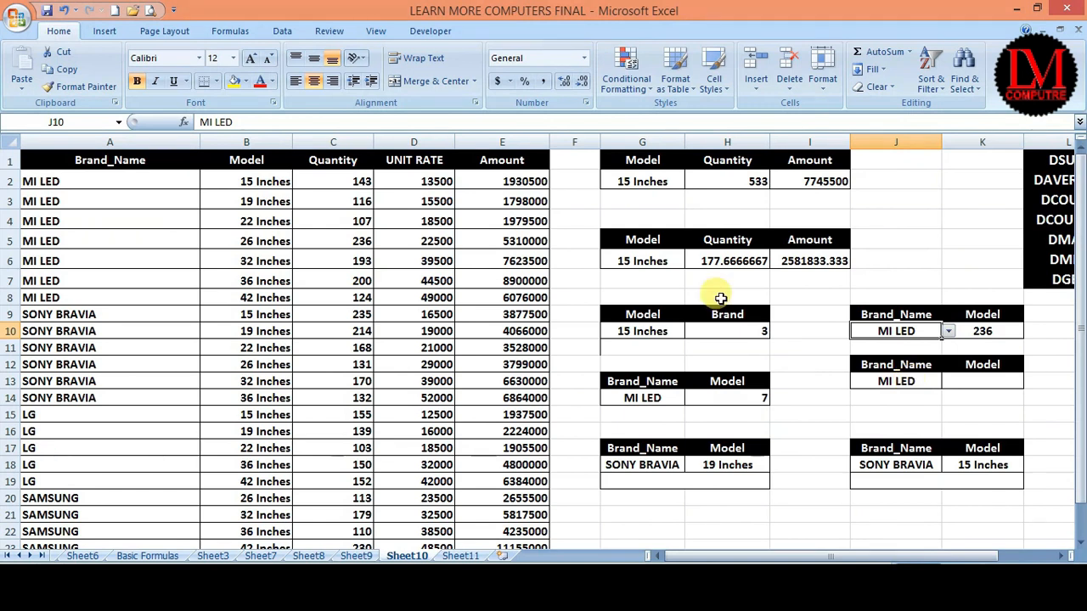
# - Fill A5:E5 and A4:E4 with yellow to mark the MI LED records with the highest and lowest quantity
pyautogui.moveTo(32, 241); pyautogui.dragTo(502, 241)
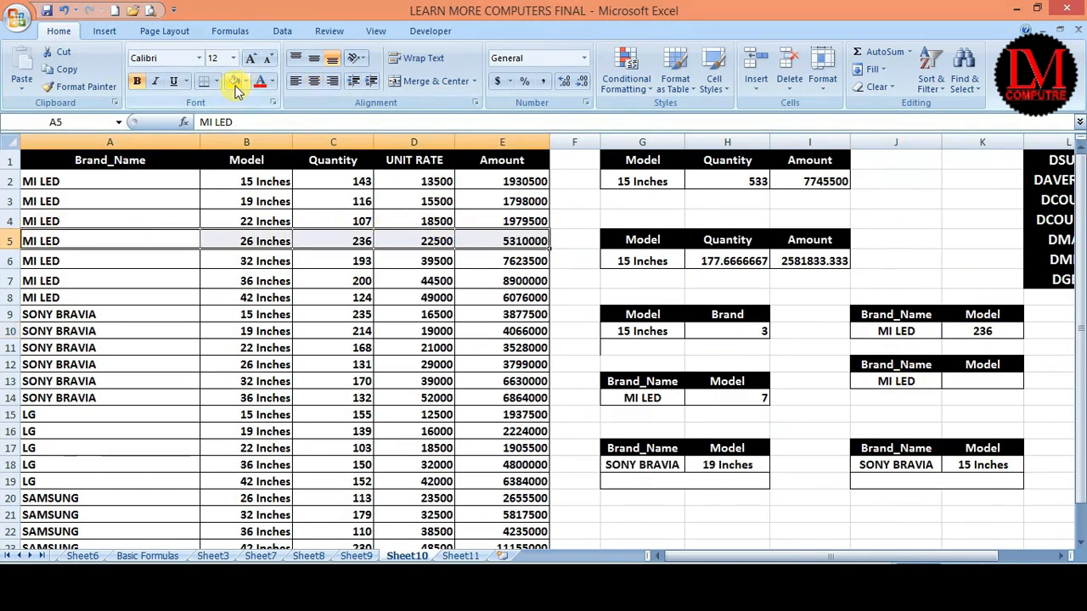
pyautogui.click(235, 84)
pyautogui.click(304, 312)
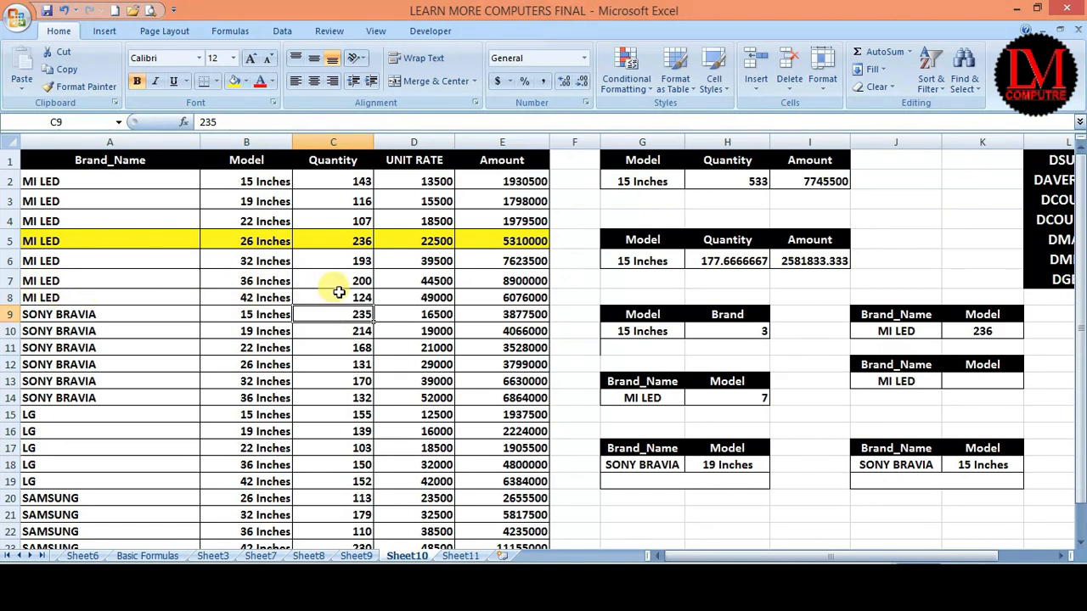
pyautogui.moveTo(43, 221); pyautogui.dragTo(527, 220)
# - Enter =DMIN(A1:E23,C1,J12:J13) in K13 to return the lowest quantity for the brand in J13
pyautogui.click(975, 382)
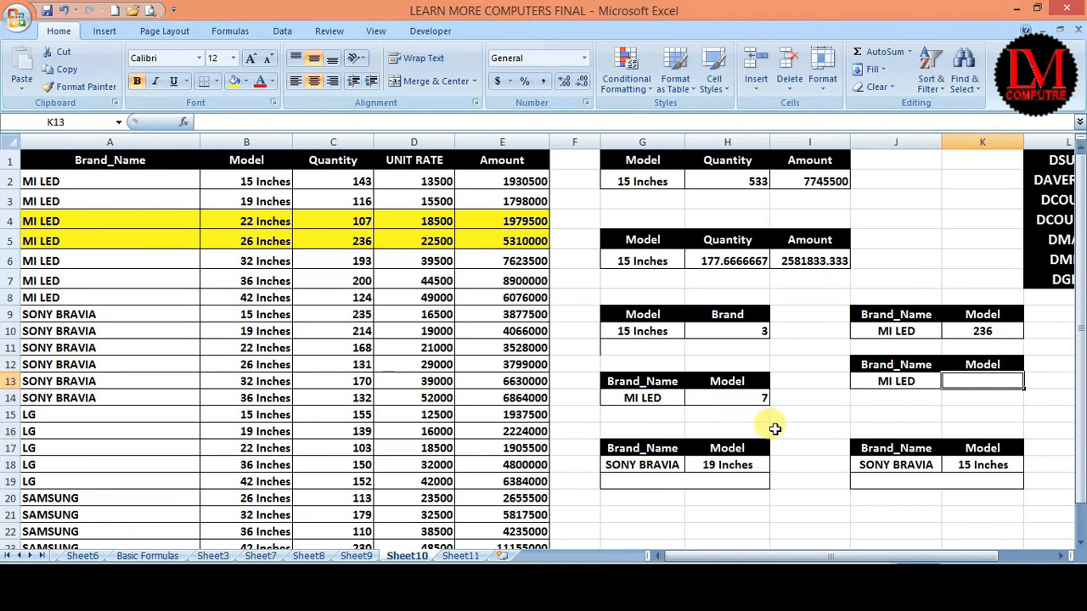
pyautogui.write('=D')
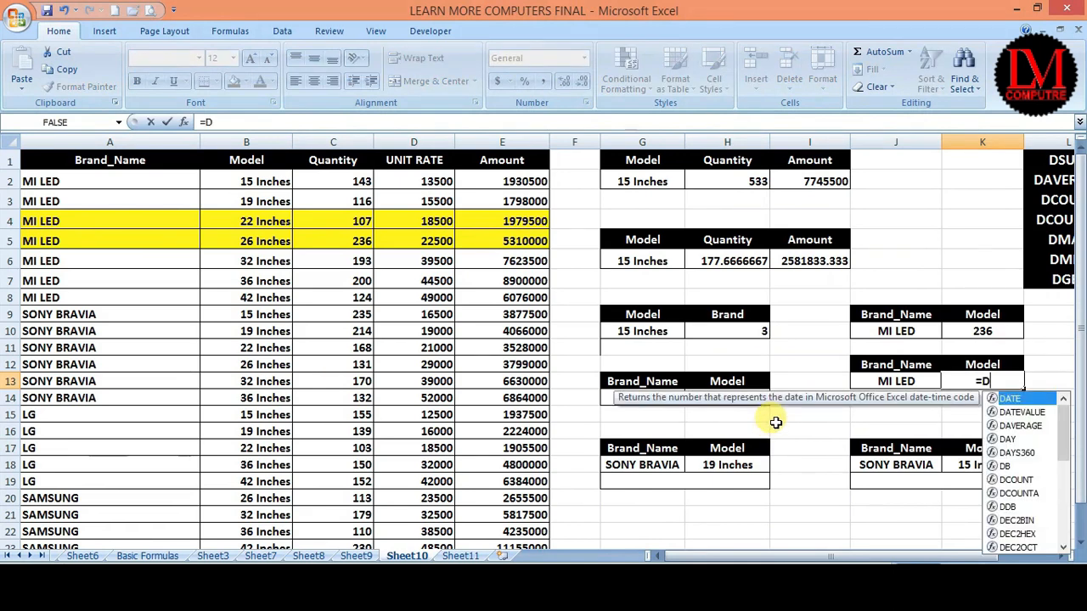
pyautogui.write('MIN(')
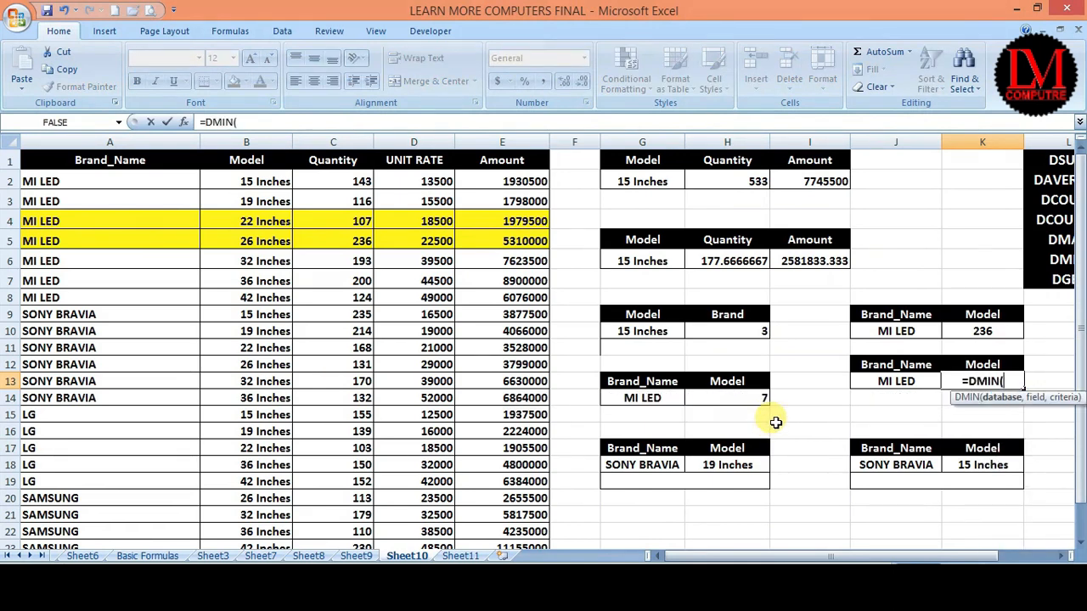
pyautogui.moveTo(75, 162); pyautogui.dragTo(509, 548)
pyautogui.write(',')
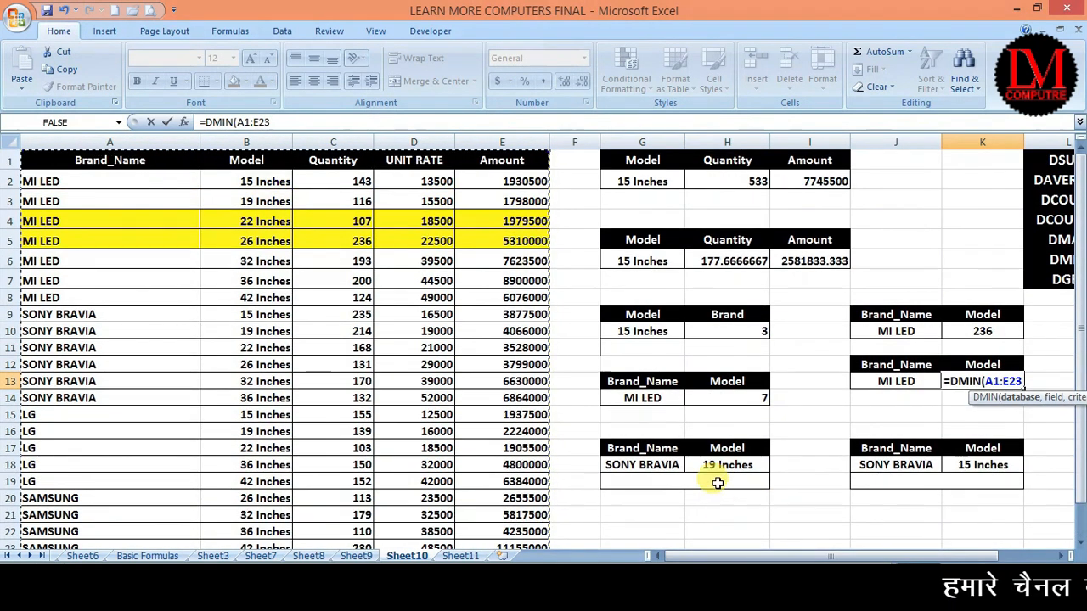
pyautogui.click(340, 161)
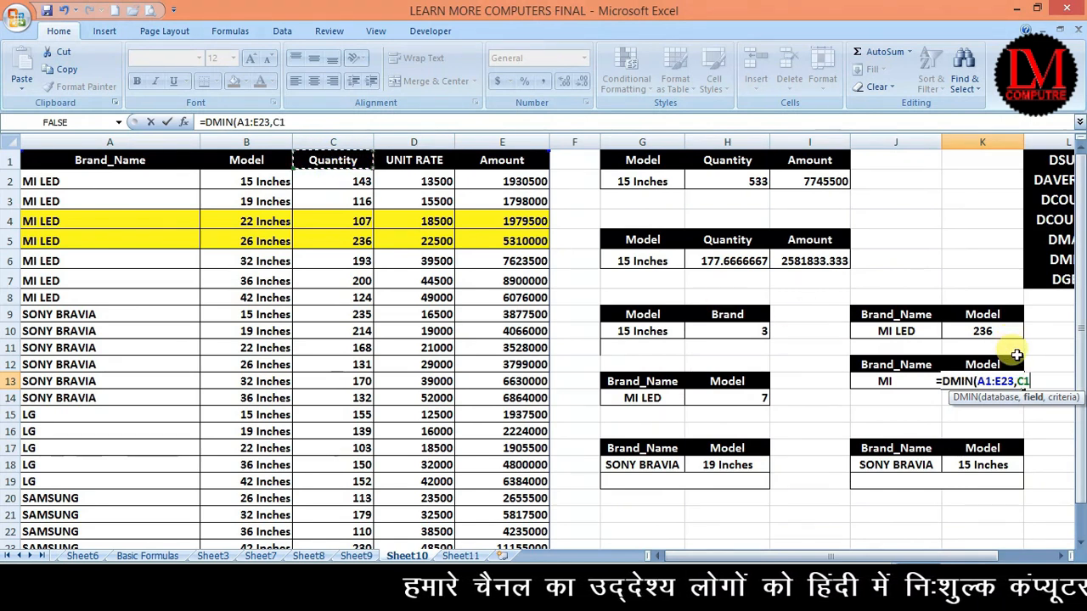
pyautogui.write(',')
pyautogui.moveTo(879, 365); pyautogui.dragTo(889, 382)
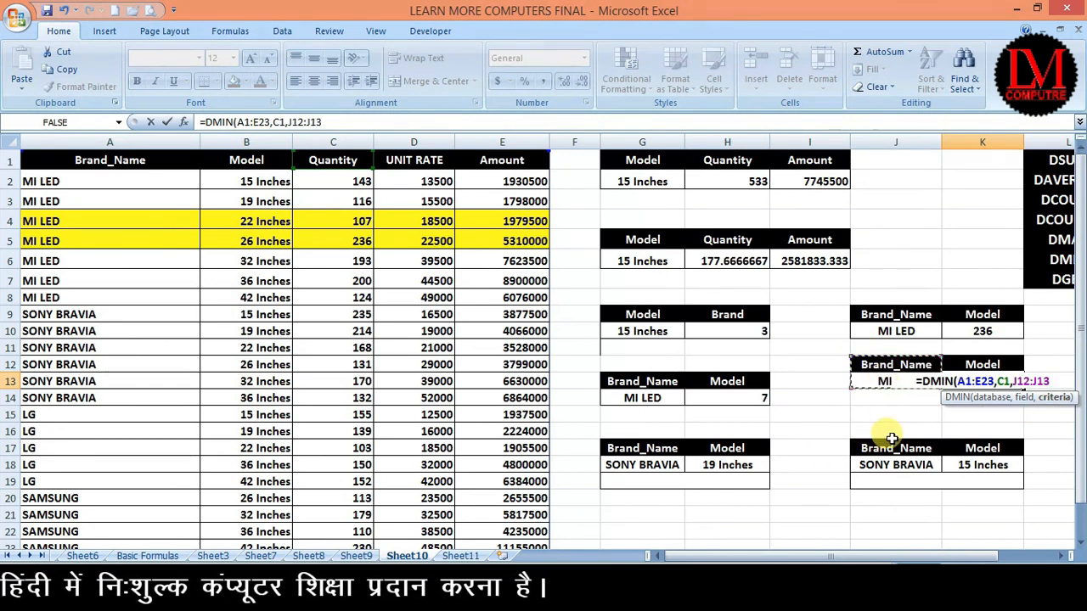
pyautogui.write(')')
pyautogui.press('Return')
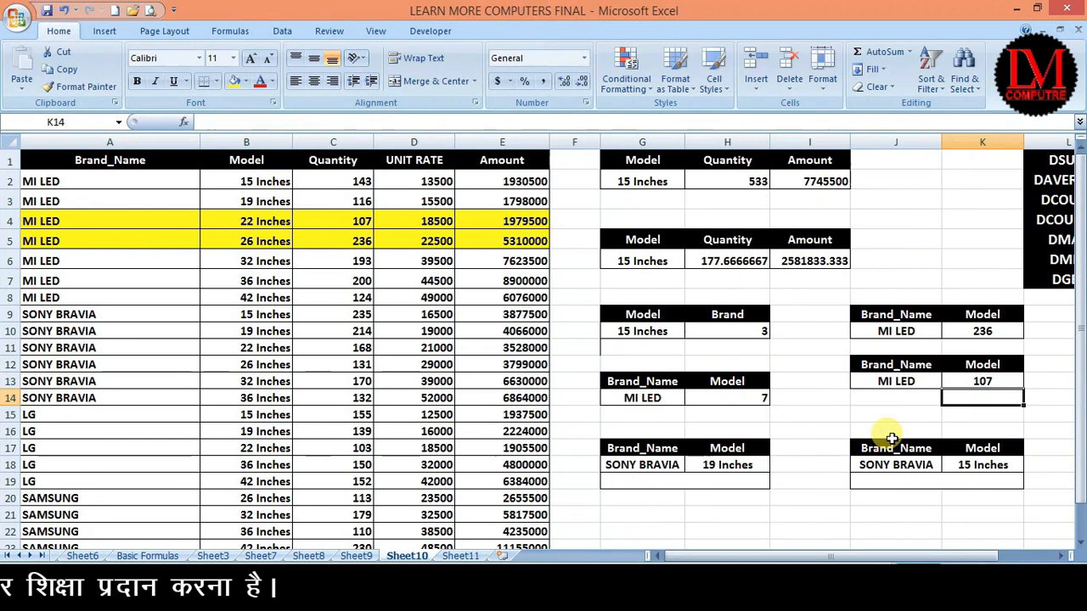
pyautogui.click(985, 382)
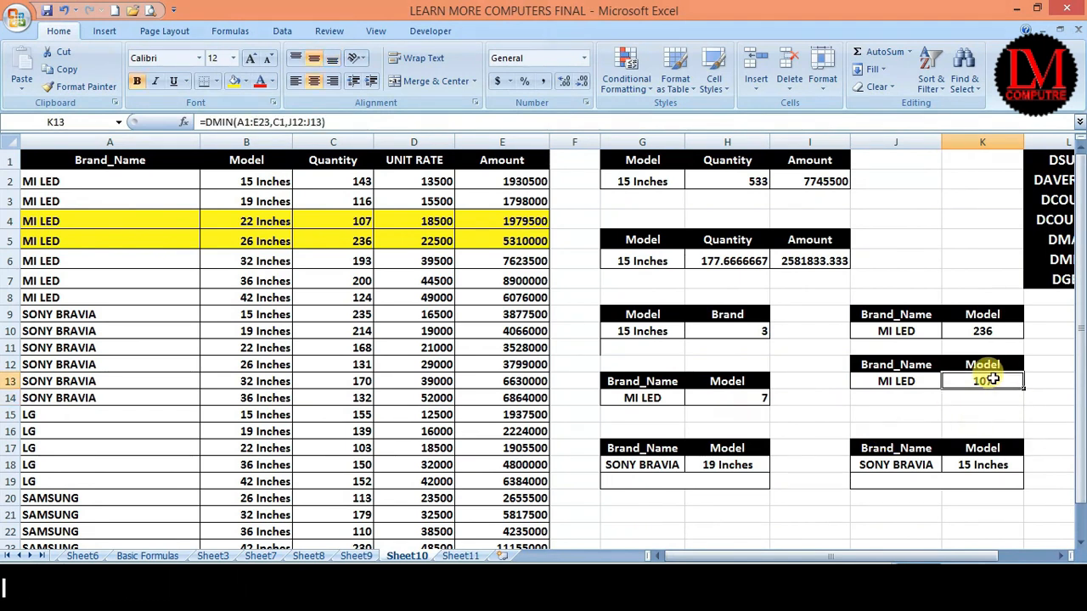
# - Change the J10 brand to SONY BRAVIA and fill its highest-quantity record, A9:E9, with green
pyautogui.click(914, 331)
pyautogui.click(947, 331)
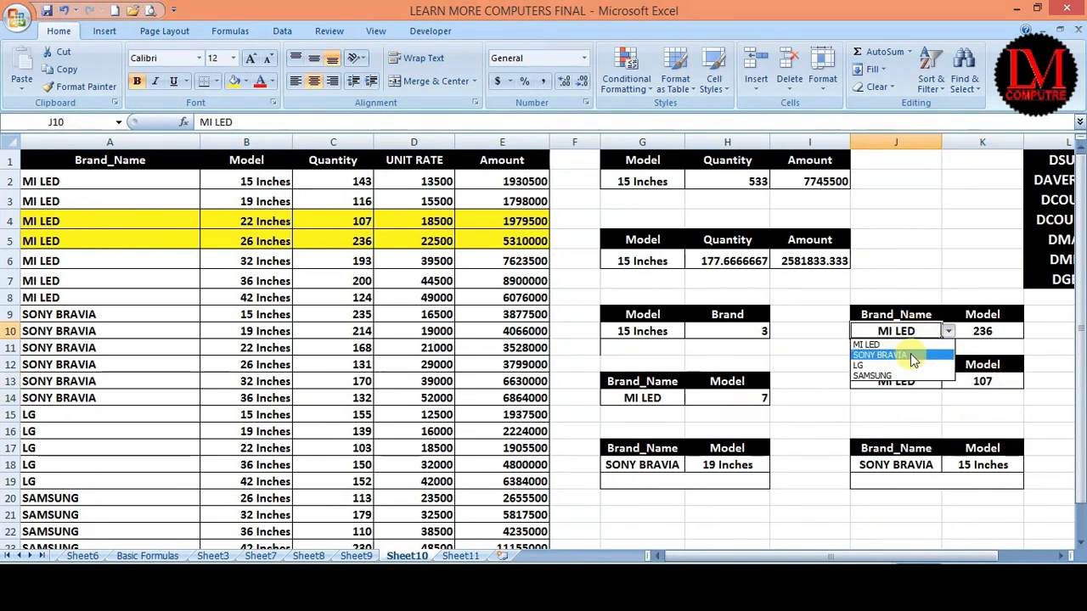
pyautogui.click(909, 353)
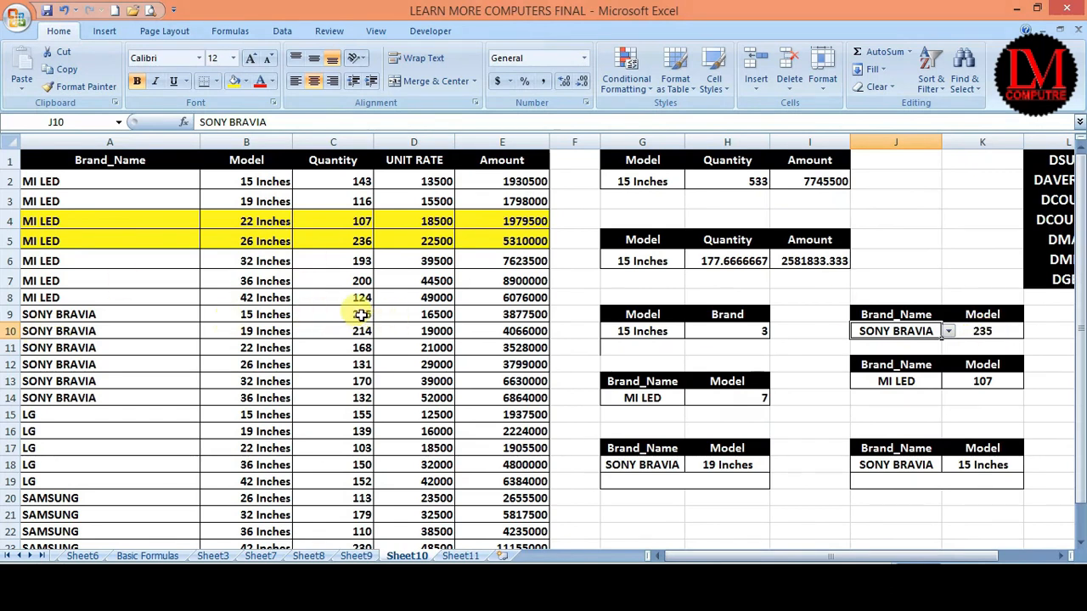
pyautogui.moveTo(73, 315); pyautogui.dragTo(521, 316)
pyautogui.click(246, 81)
pyautogui.click(281, 183)
# - Change the J13 brand to SONY BRAVIA and fill its lowest-quantity record, A12:E12, with green
pyautogui.click(899, 381)
pyautogui.click(949, 385)
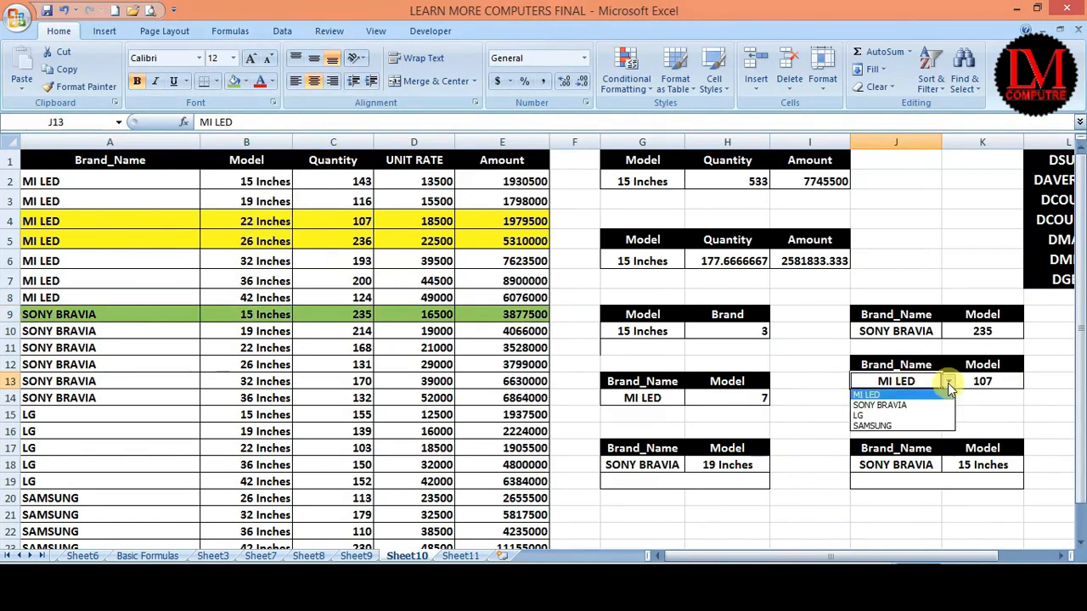
pyautogui.click(890, 409)
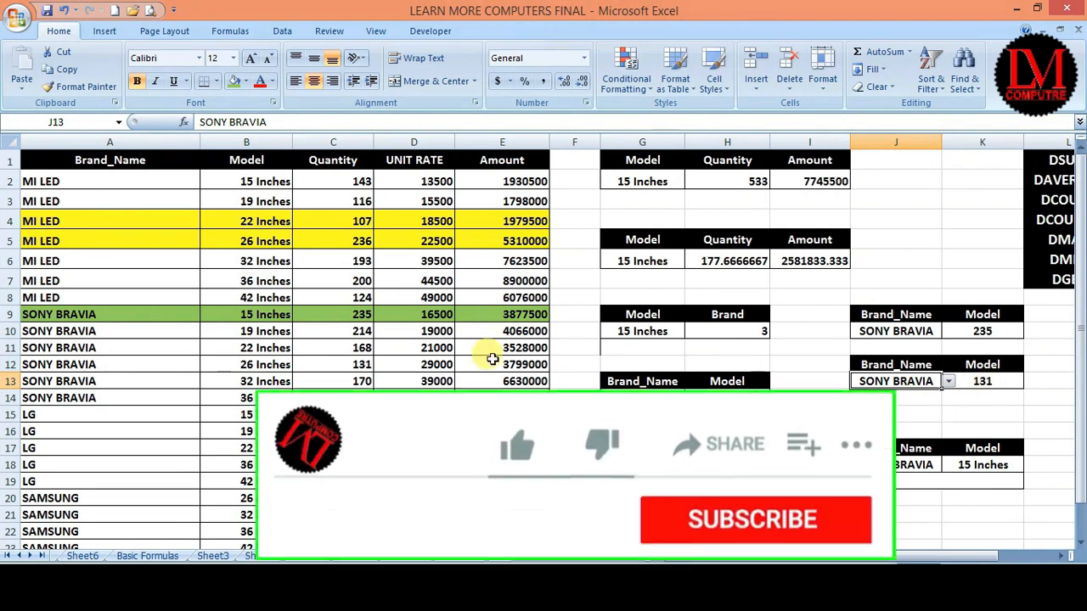
pyautogui.moveTo(45, 366); pyautogui.dragTo(510, 366)
pyautogui.click(234, 81)
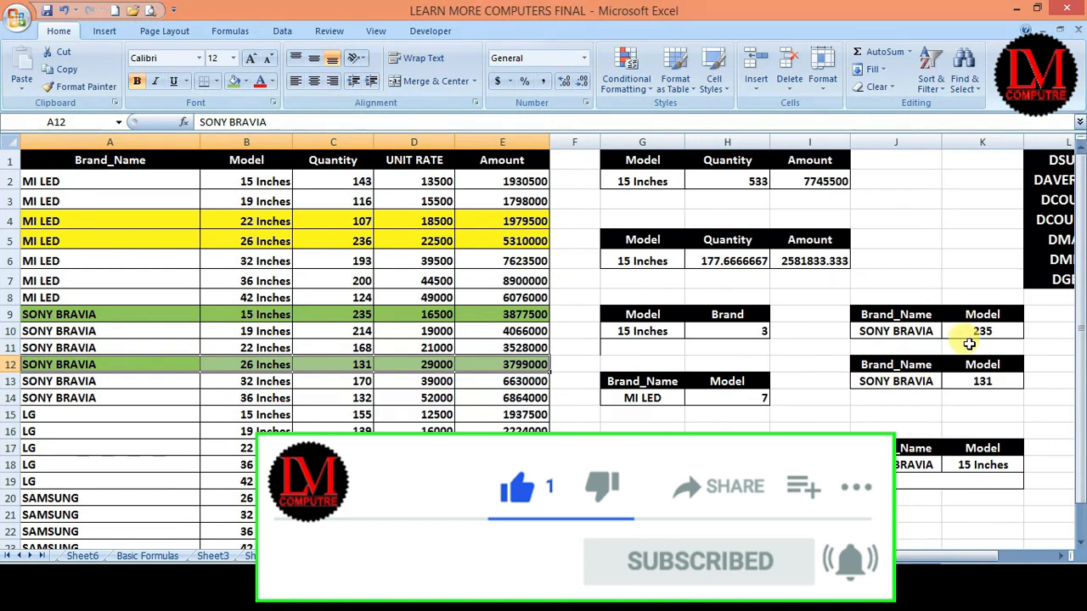
# - Change the brand in J10, the criterion of the DMAX lookup, to SAMSUNG
pyautogui.click(976, 382)
pyautogui.click(913, 327)
pyautogui.click(949, 331)
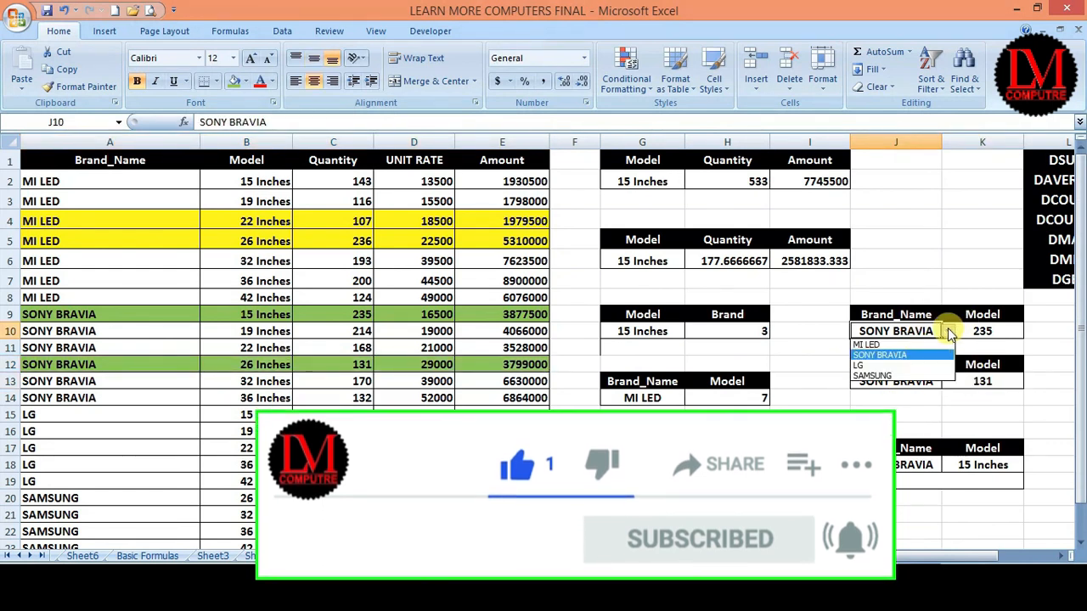
pyautogui.click(925, 368)
# - Switch the DMIN criterion in J13 to LG and finally to SAMSUNG
pyautogui.click(925, 380)
pyautogui.click(949, 381)
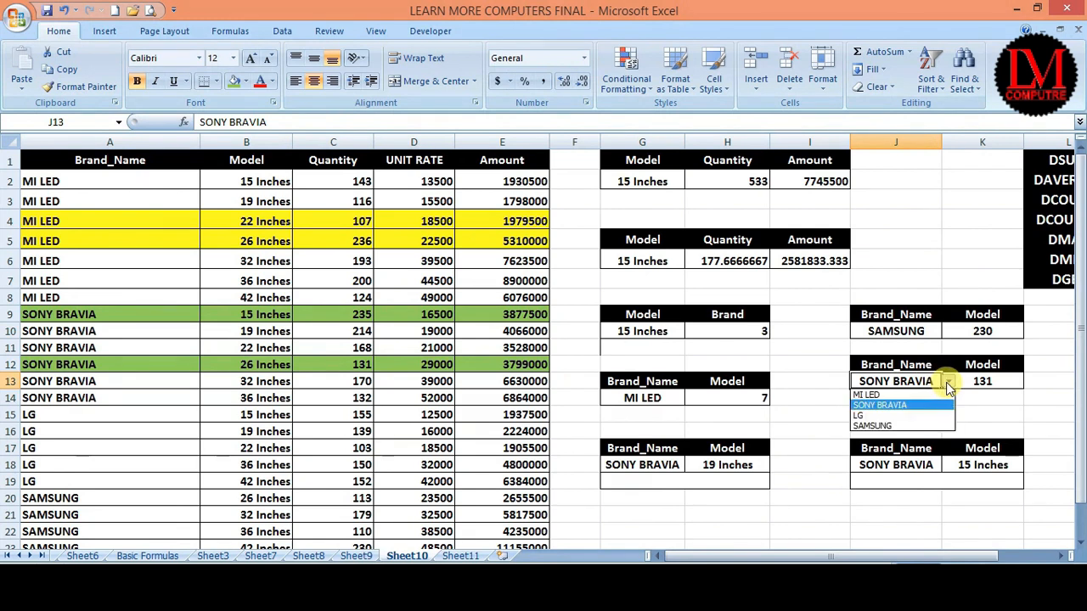
pyautogui.click(895, 416)
pyautogui.click(948, 381)
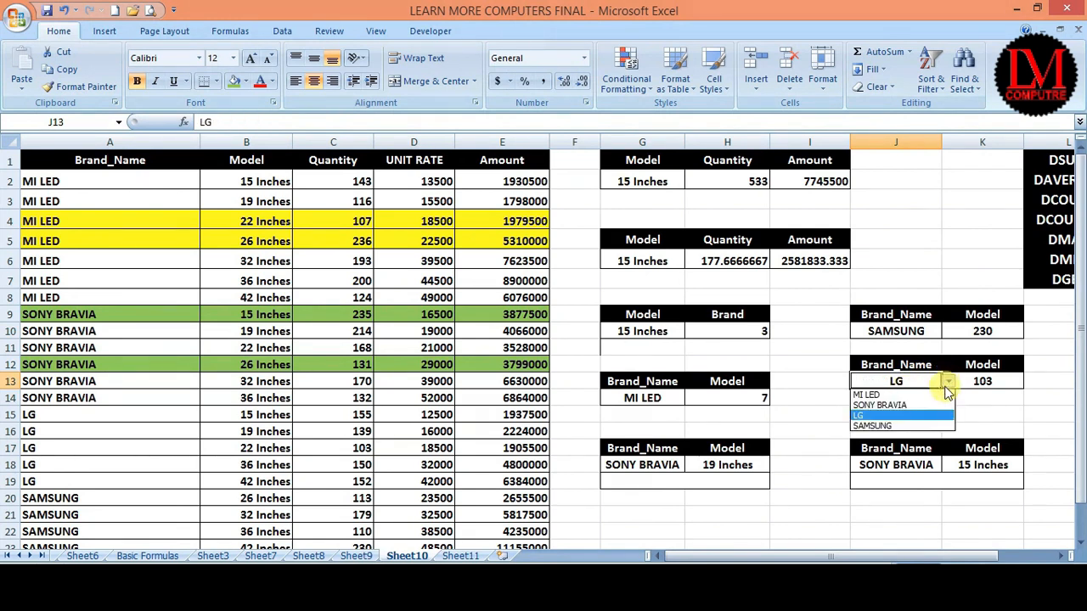
pyautogui.click(924, 423)
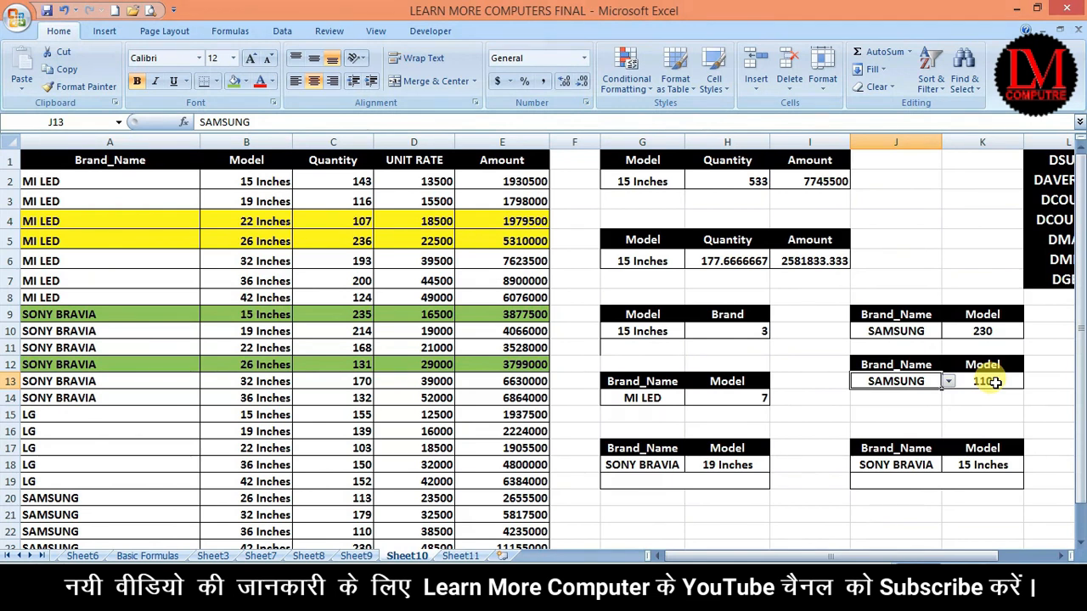
# - Enter =DGET(A1:E23,C1,G17:H18) in G19 to return the quantity of the record matching the brand and model in G18:H18
pyautogui.click(676, 480)
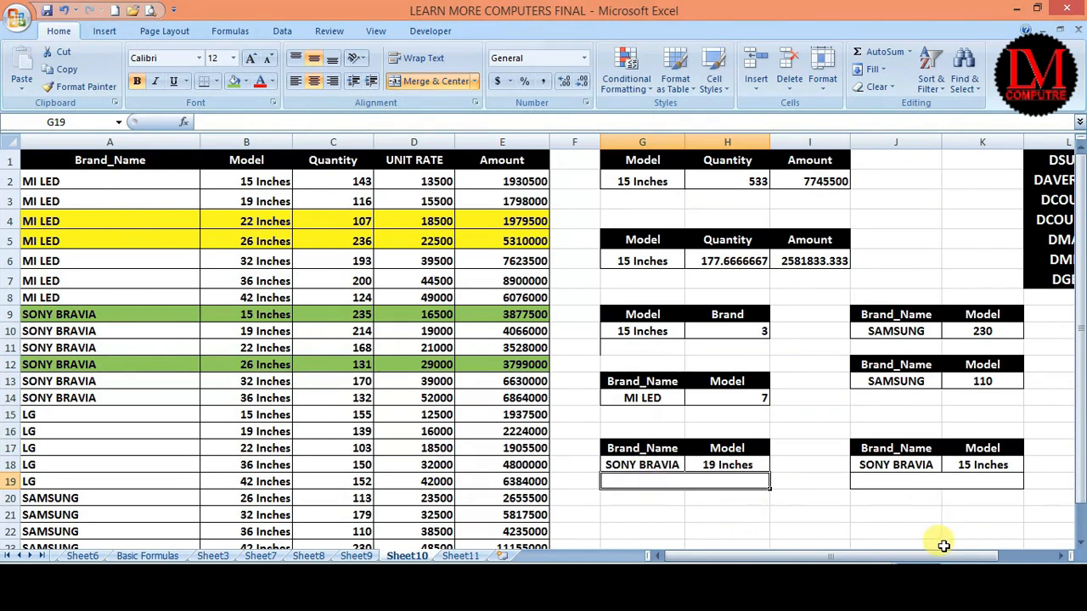
pyautogui.write('=DGET')
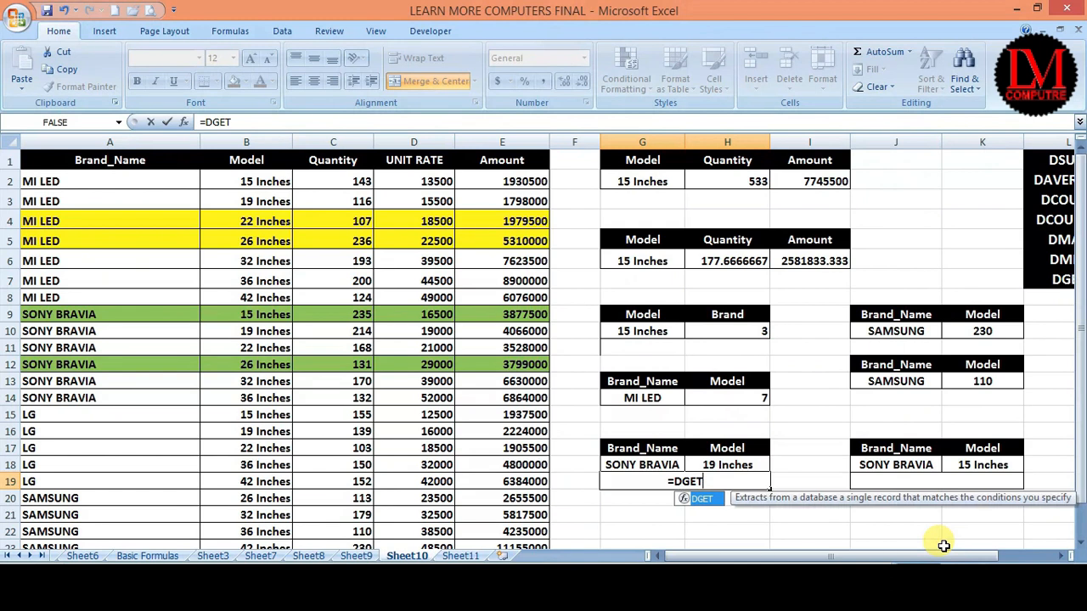
pyautogui.write('(')
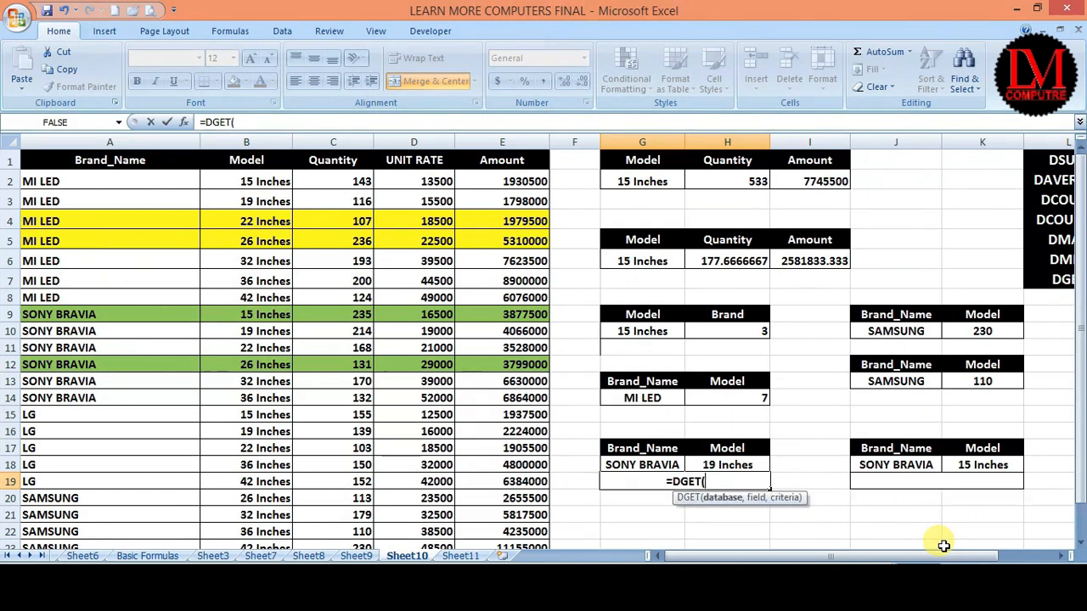
pyautogui.moveTo(128, 162); pyautogui.dragTo(553, 509)
pyautogui.write(',')
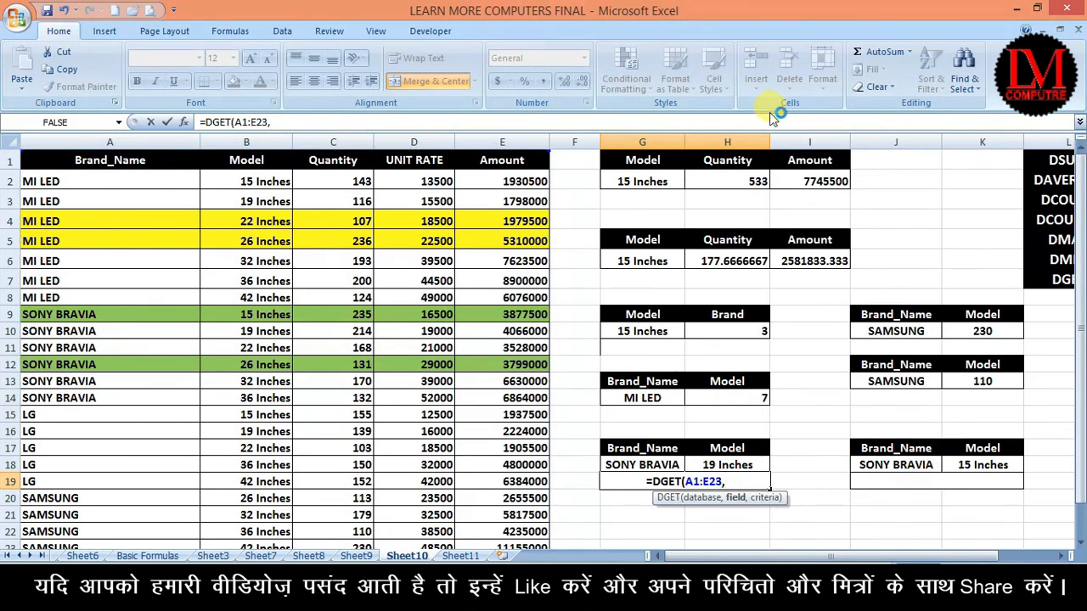
pyautogui.click(327, 164)
pyautogui.write(',')
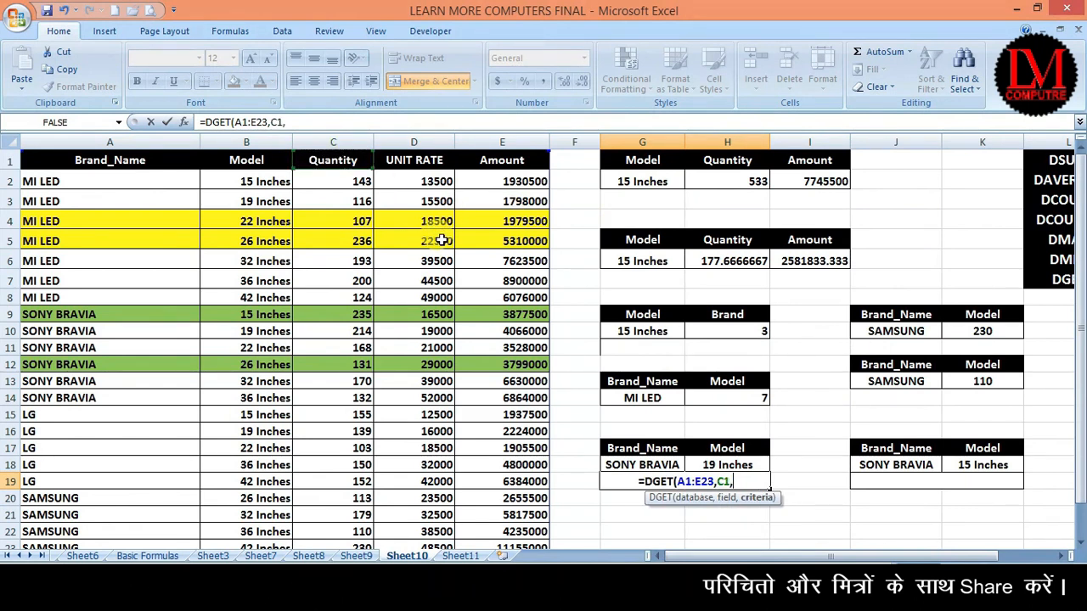
pyautogui.moveTo(645, 450); pyautogui.dragTo(726, 463)
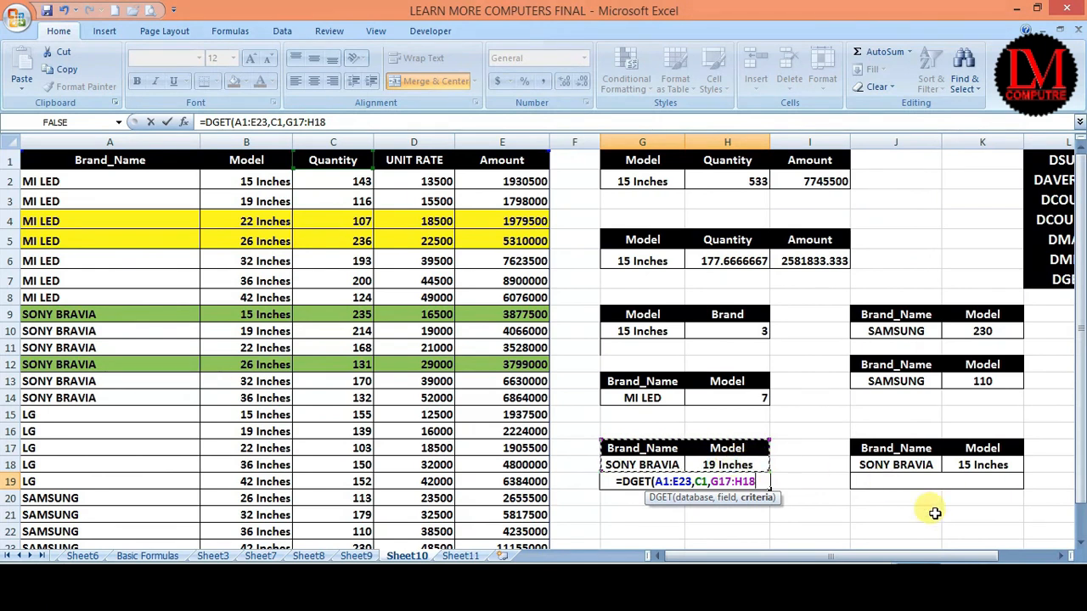
pyautogui.press('Return')
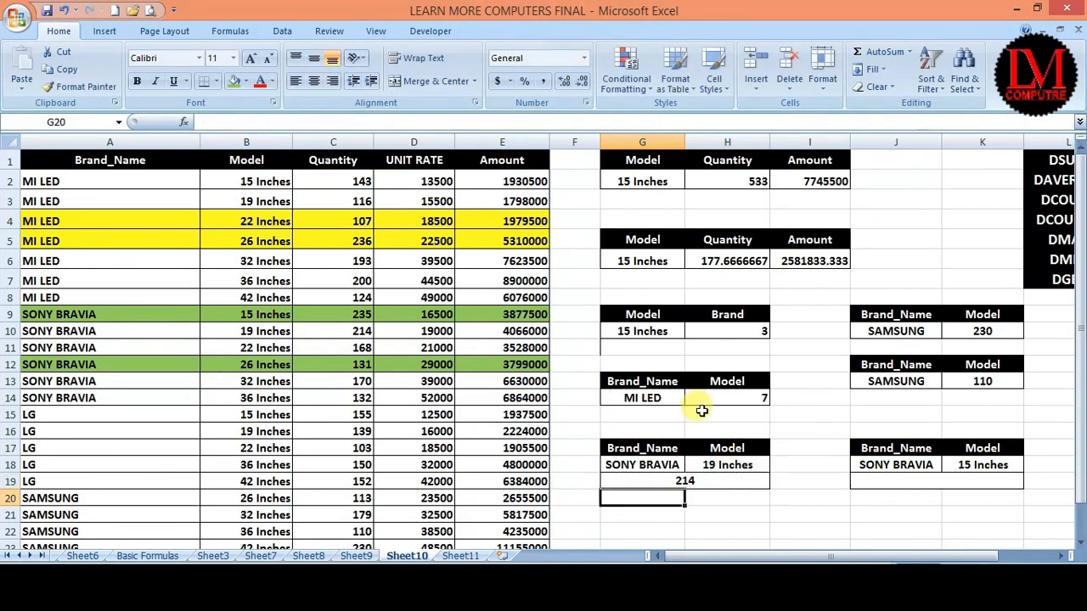
# - Change the model in H18 to 15 to look up the 15-inch SONY BRAVIA quantity with DGET
pyautogui.click(653, 465)
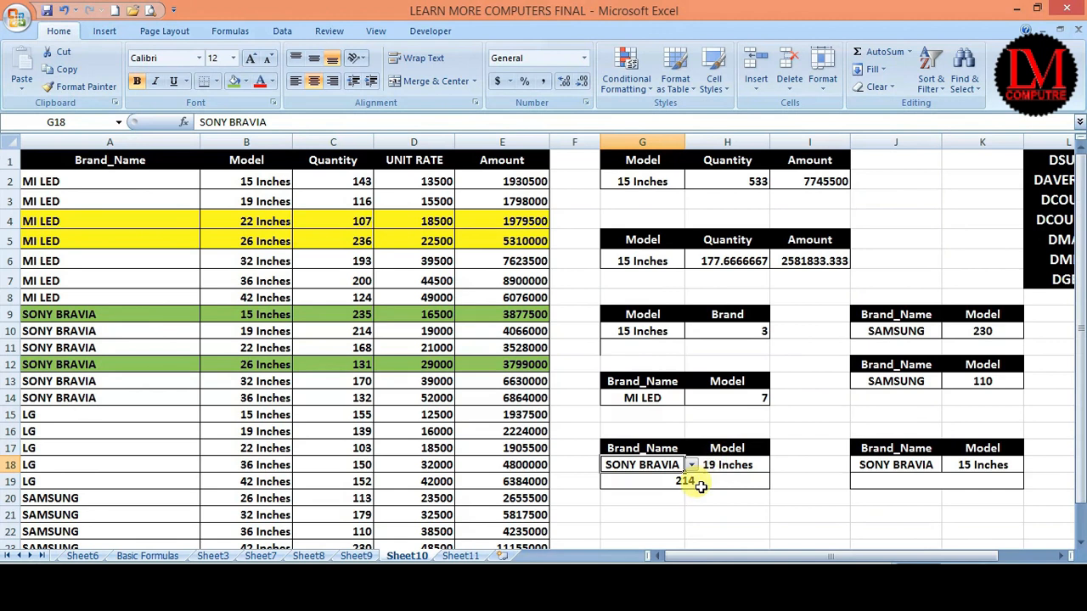
pyautogui.click(686, 481)
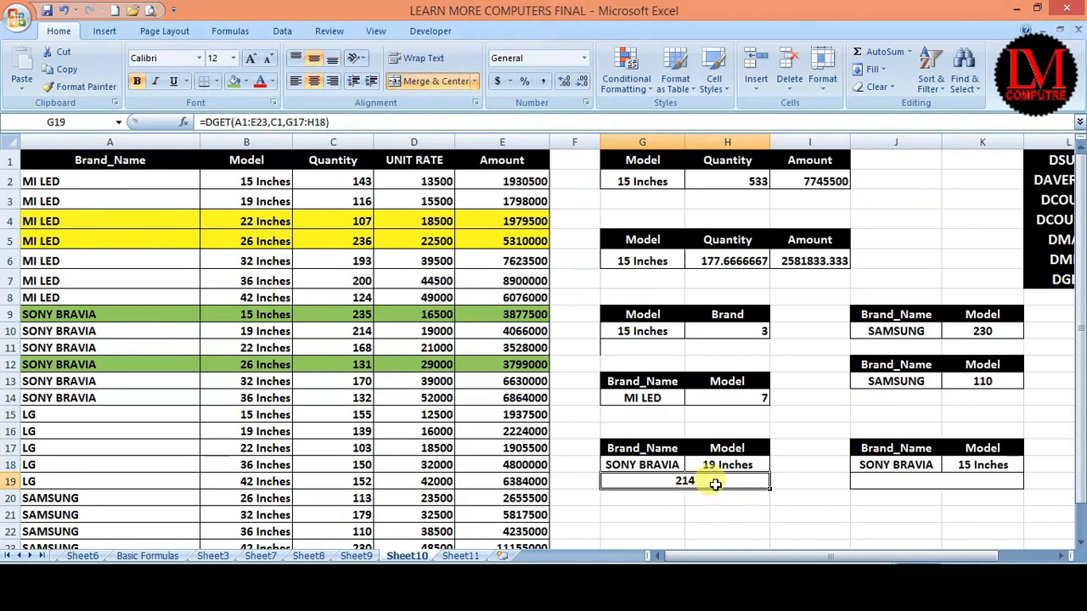
pyautogui.click(722, 465)
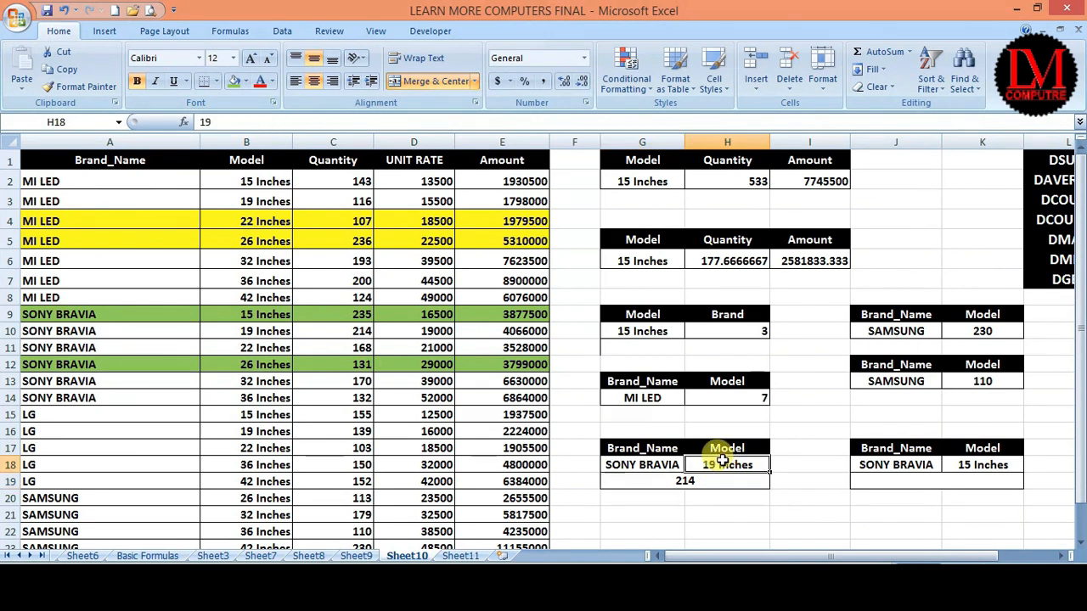
pyautogui.write('15')
pyautogui.press('Return')
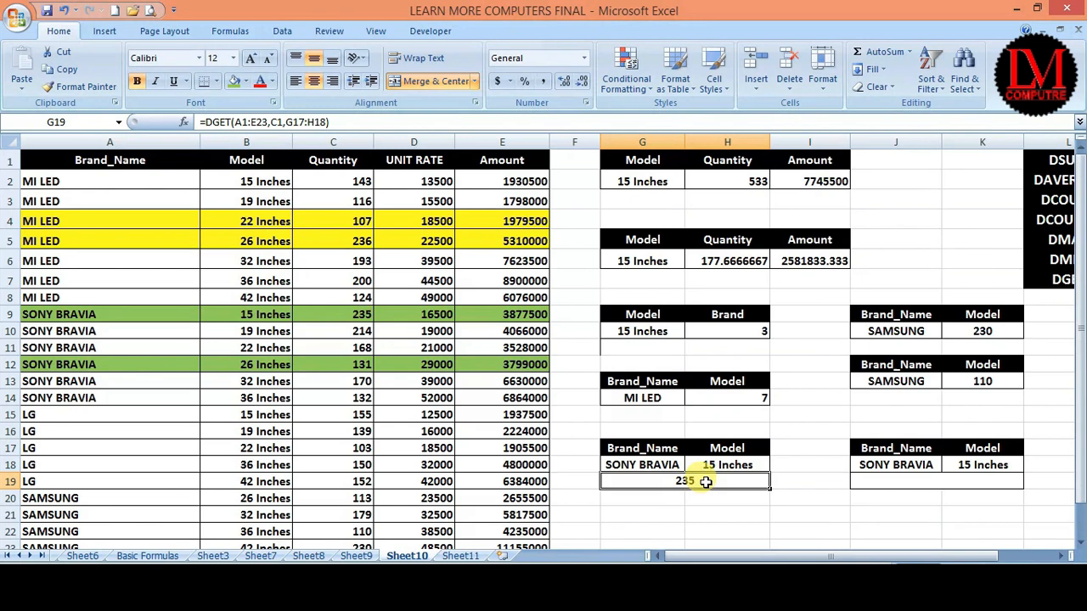
pyautogui.write('35')
pyautogui.press('Return')
pyautogui.hotkey('ctrl', 'z')
# - Try the DGET lookup for SONY BRAVIA with the model in H18 set to 35 and after that to 36
pyautogui.press('Up')
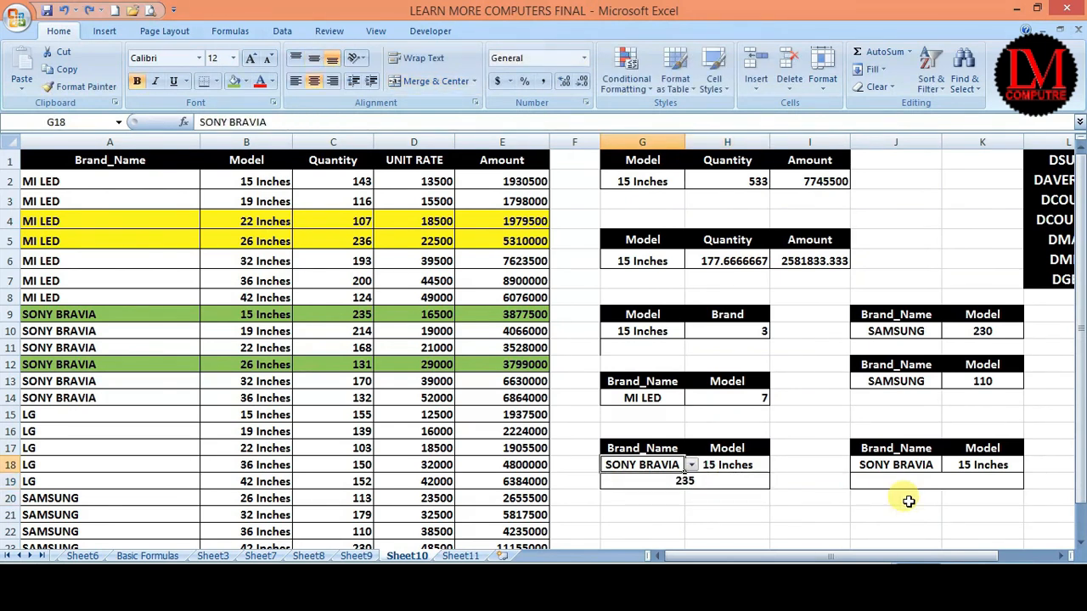
pyautogui.press('Right')
pyautogui.write('3')
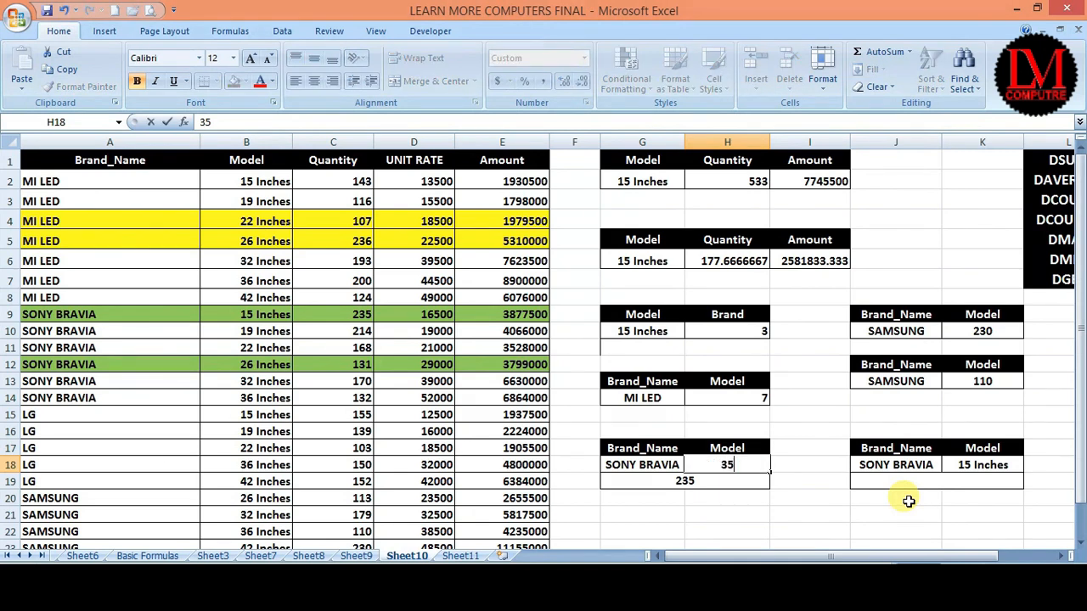
pyautogui.write('5')
pyautogui.press('Return')
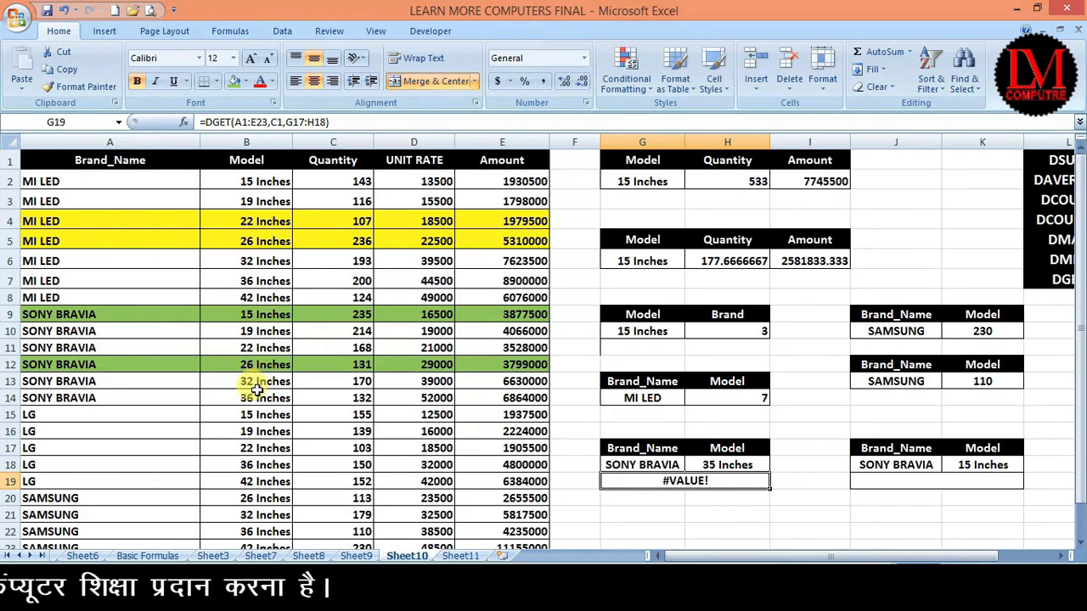
pyautogui.click(720, 465)
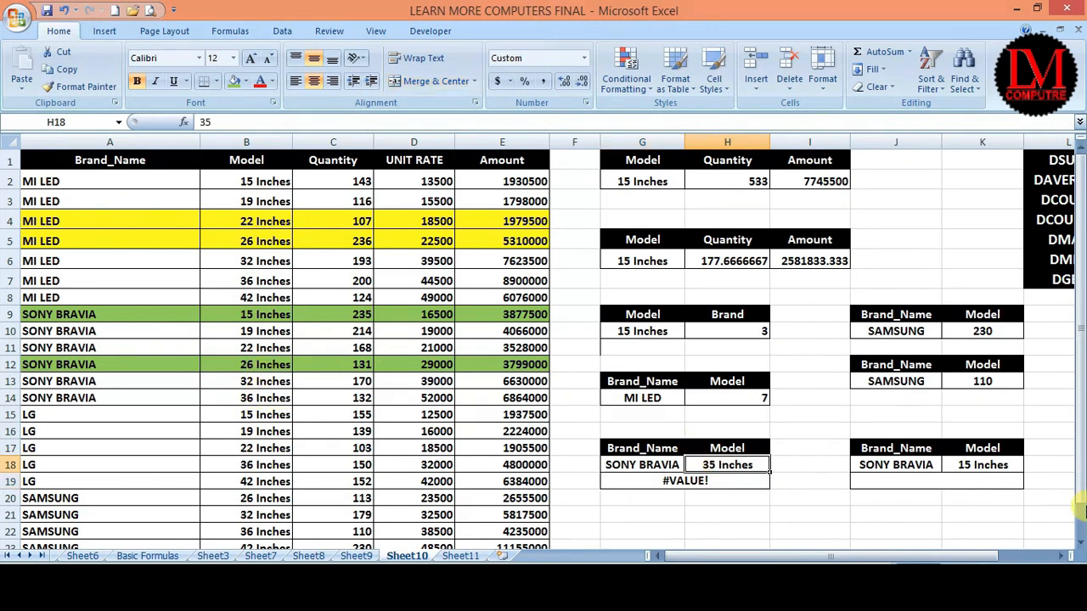
pyautogui.write('36')
pyautogui.press('Return')
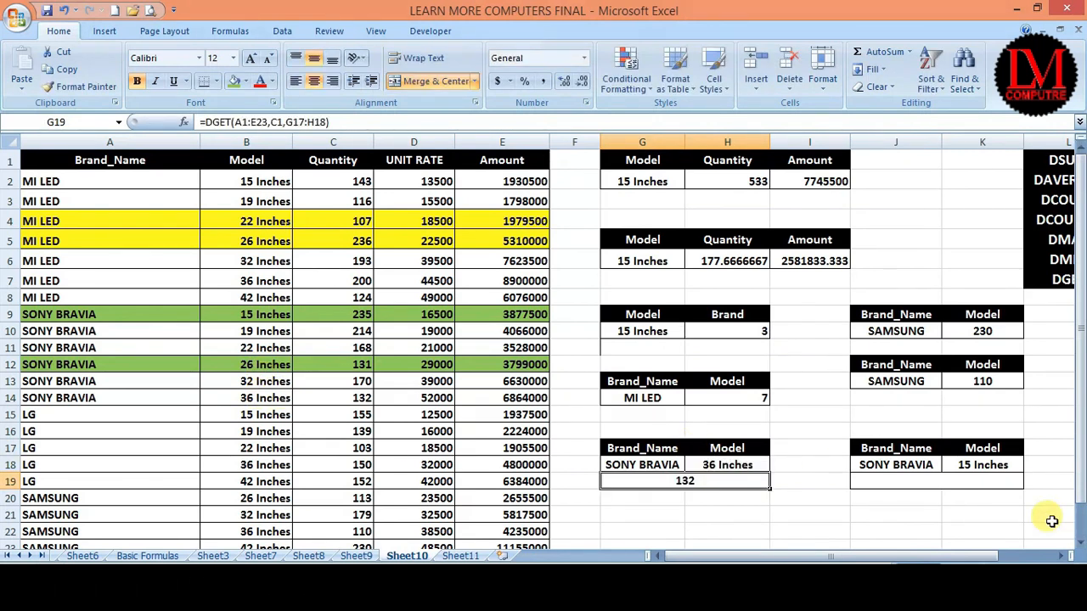
# - Change the DGET criteria to SAMSUNG in G18 and model 19 in H18
pyautogui.click(645, 466)
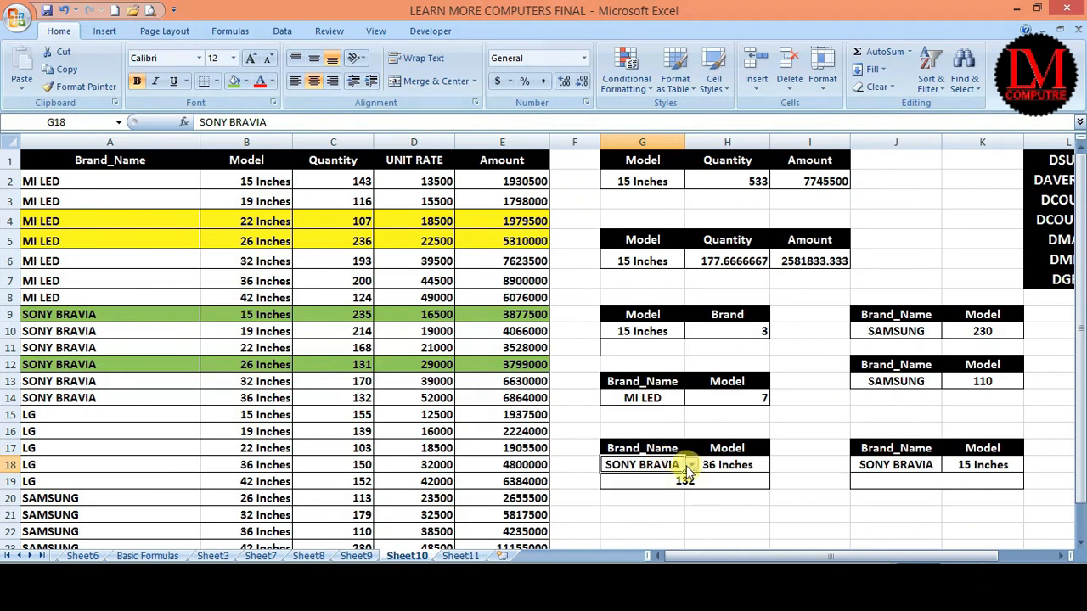
pyautogui.click(693, 466)
pyautogui.click(643, 511)
pyautogui.click(750, 466)
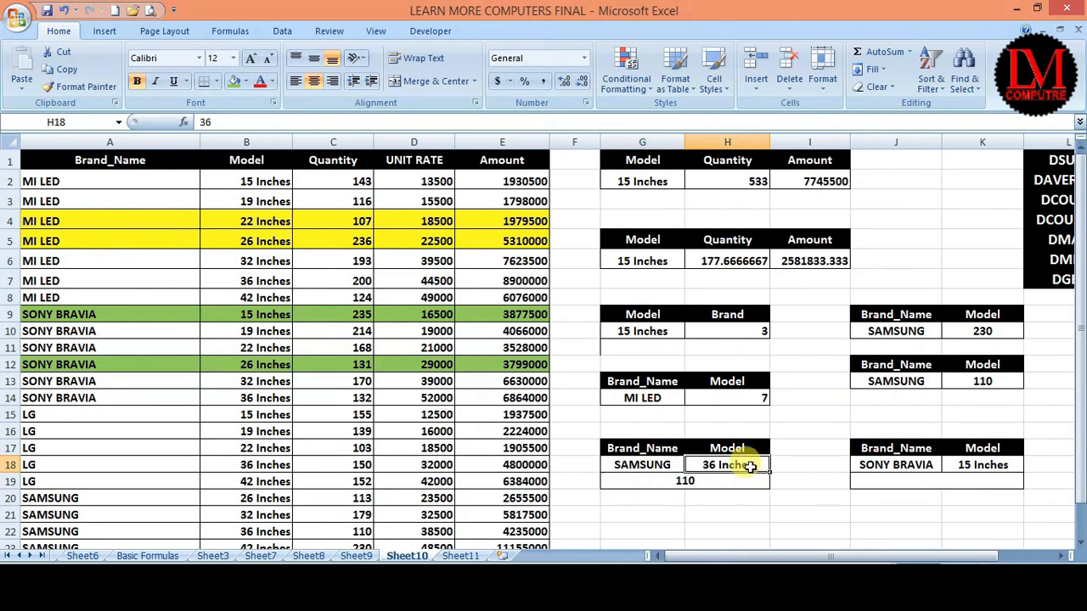
pyautogui.write('19')
pyautogui.press('Return')
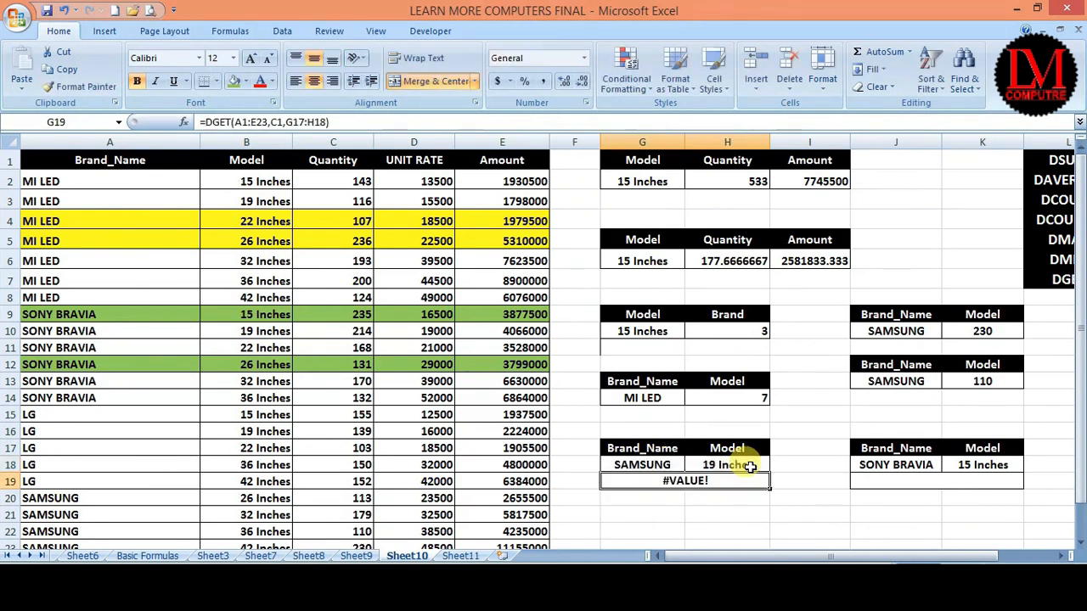
# - Try model 22 in H18 for SAMSUNG, and finally set the model to 26
pyautogui.click(743, 465)
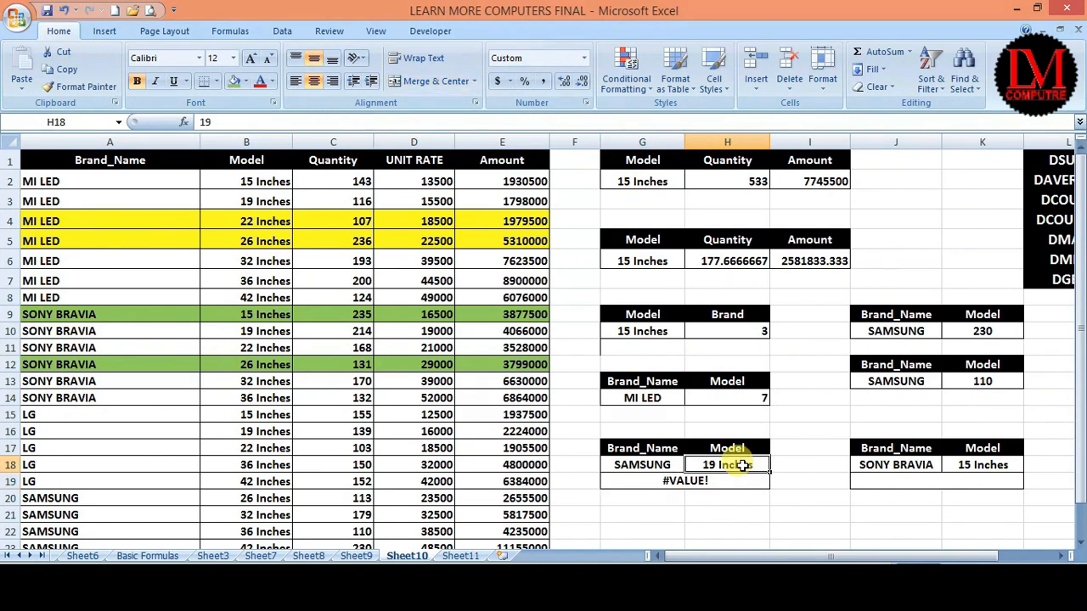
pyautogui.write('22')
pyautogui.press('Return')
pyautogui.click(743, 466)
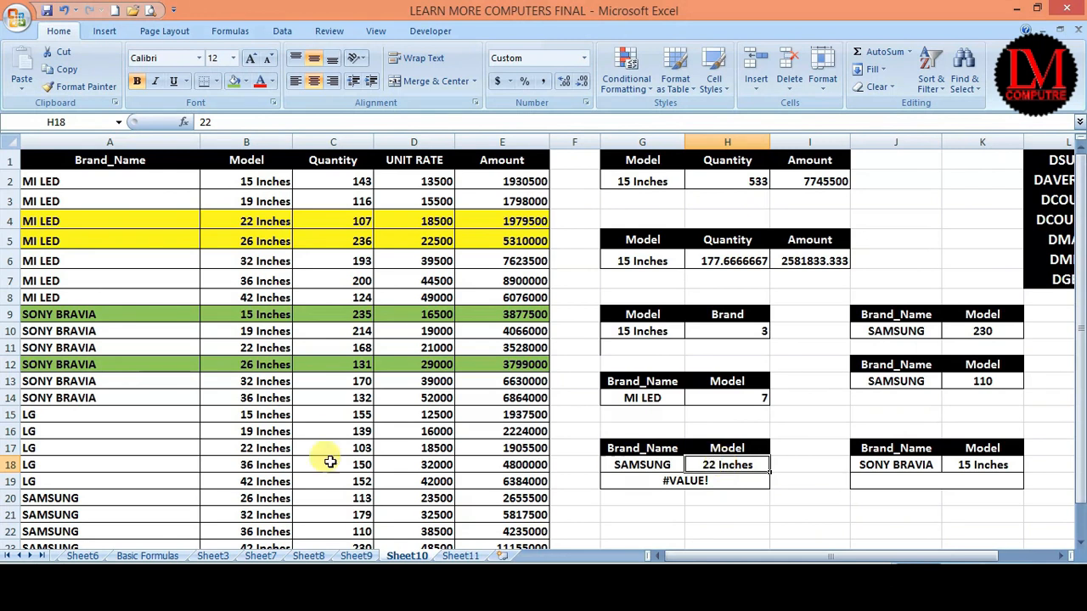
pyautogui.scroll(-1, 233, 502)
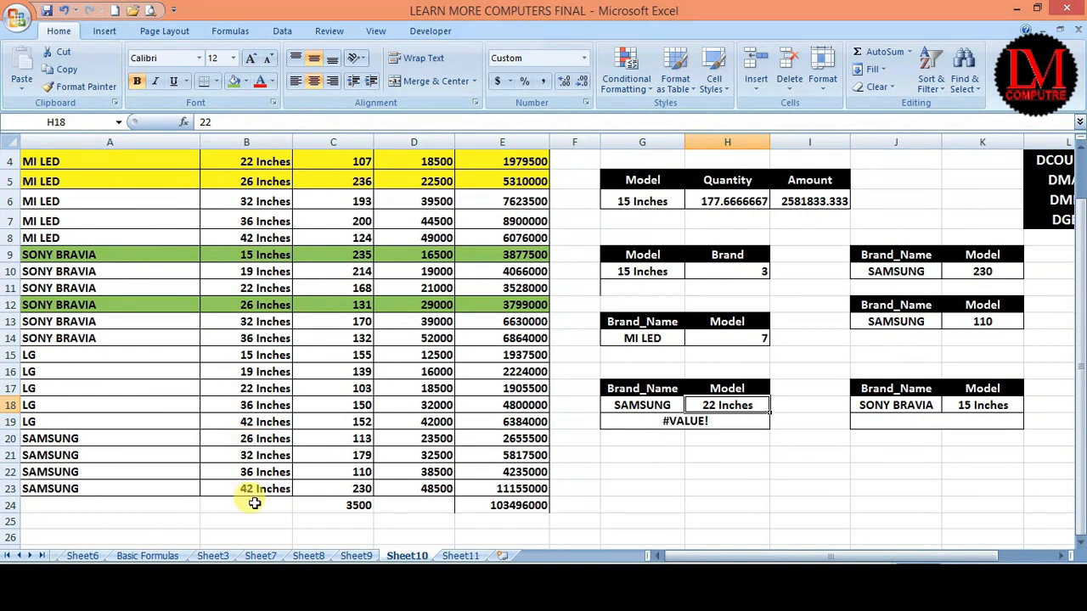
pyautogui.write('26')
pyautogui.press('Return')
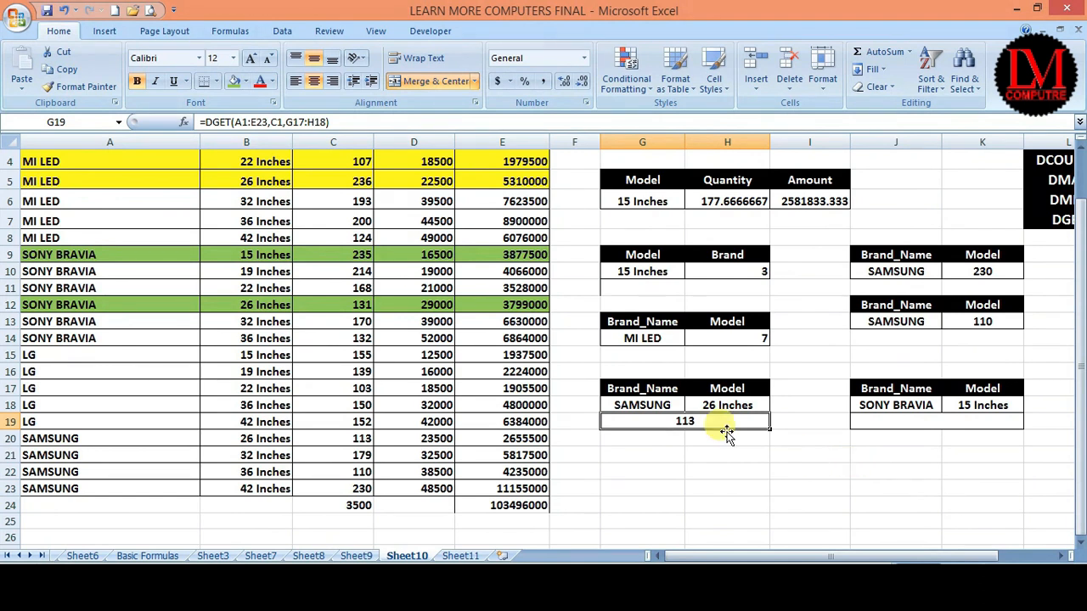
pyautogui.click(637, 406)
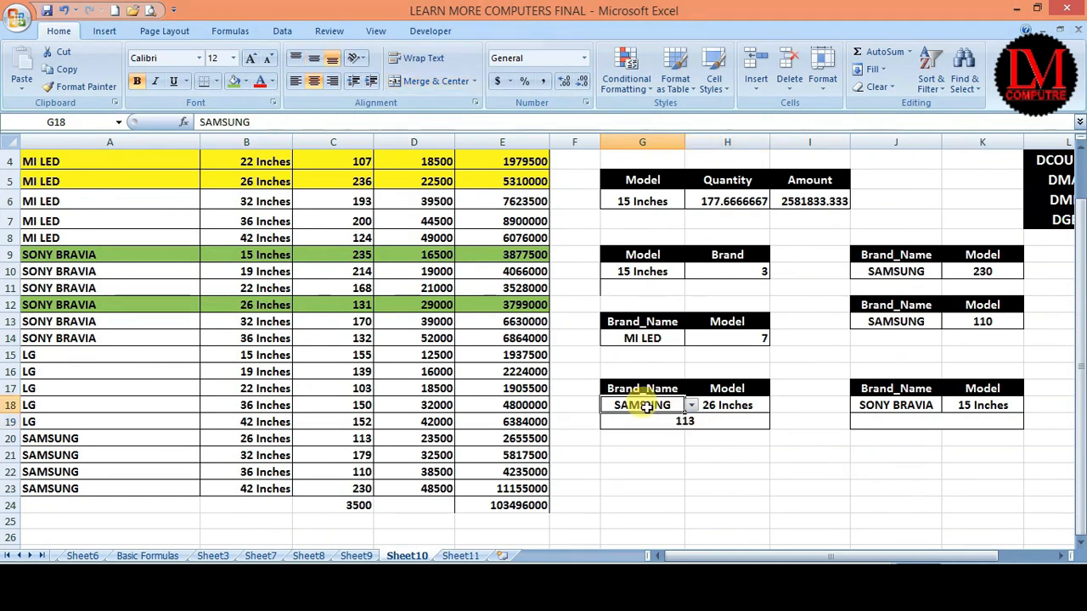
pyautogui.click(732, 406)
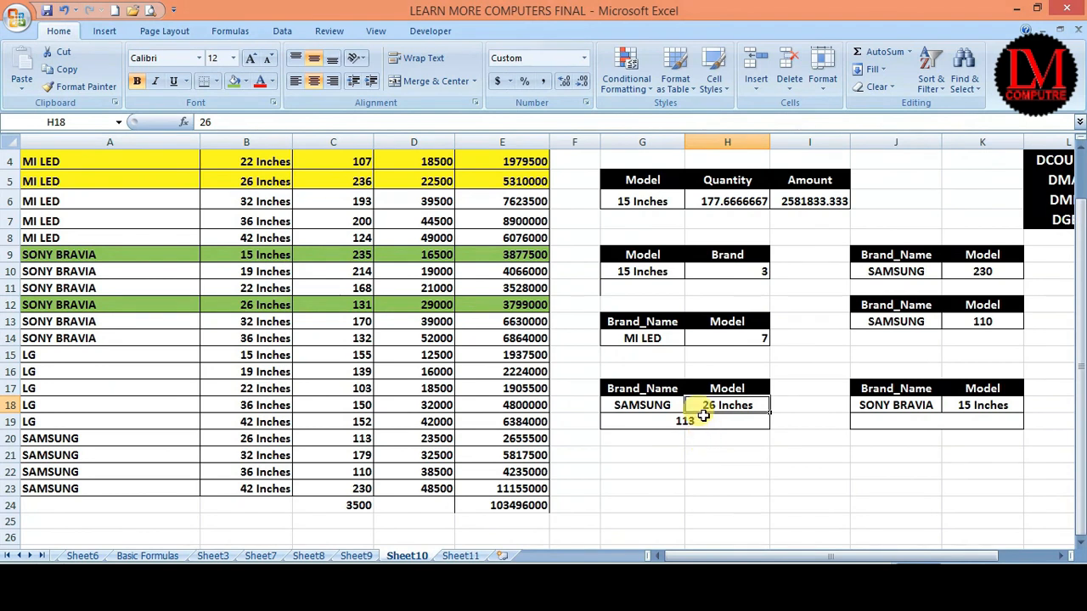
pyautogui.scroll(1, 707, 414)
pyautogui.moveTo(62, 172); pyautogui.dragTo(85, 414)
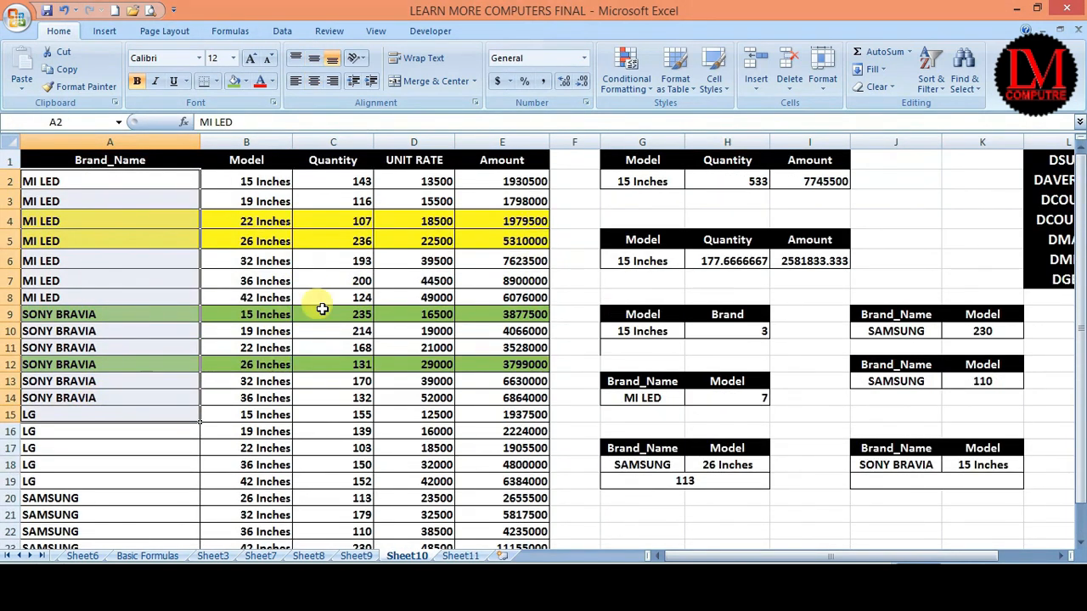
# - Set the criteria of the other lookup block to LG in J18 and model 19 in K18
pyautogui.click(900, 465)
pyautogui.click(949, 465)
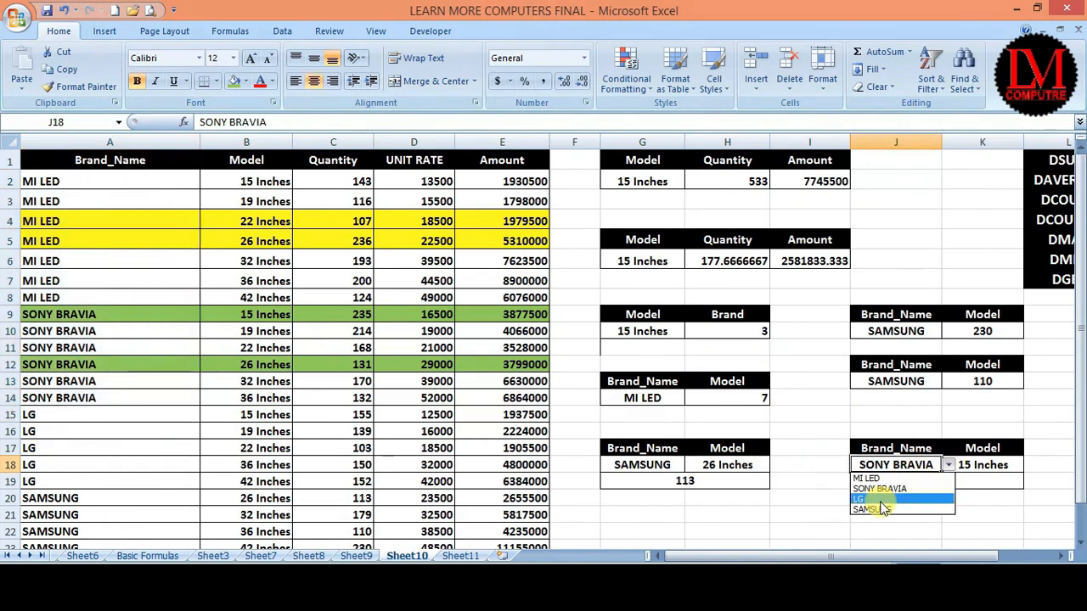
pyautogui.click(881, 501)
pyautogui.click(947, 465)
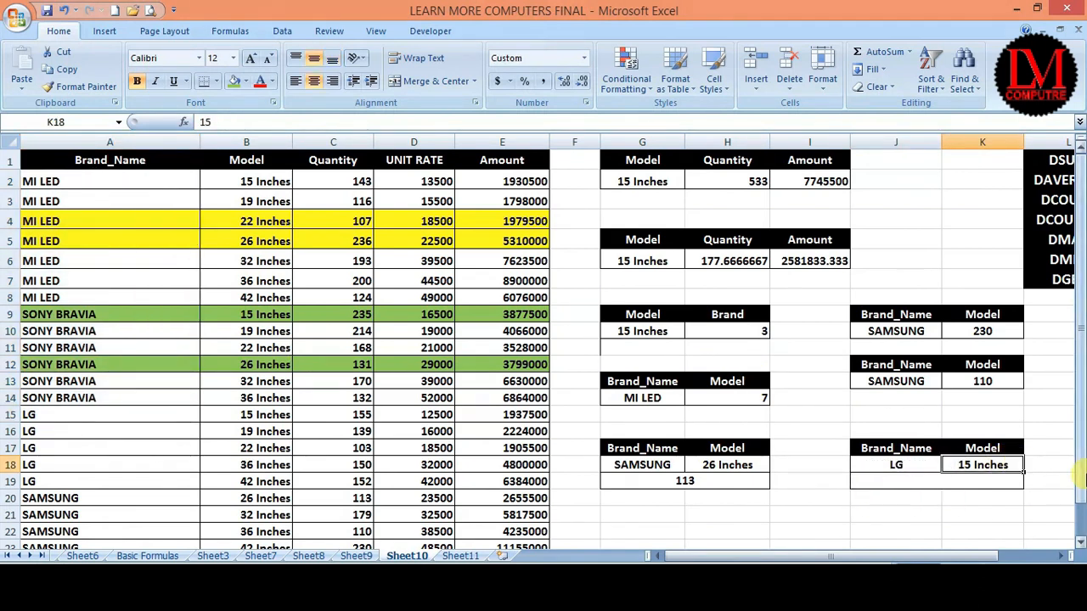
pyautogui.write('19')
pyautogui.press('Return')
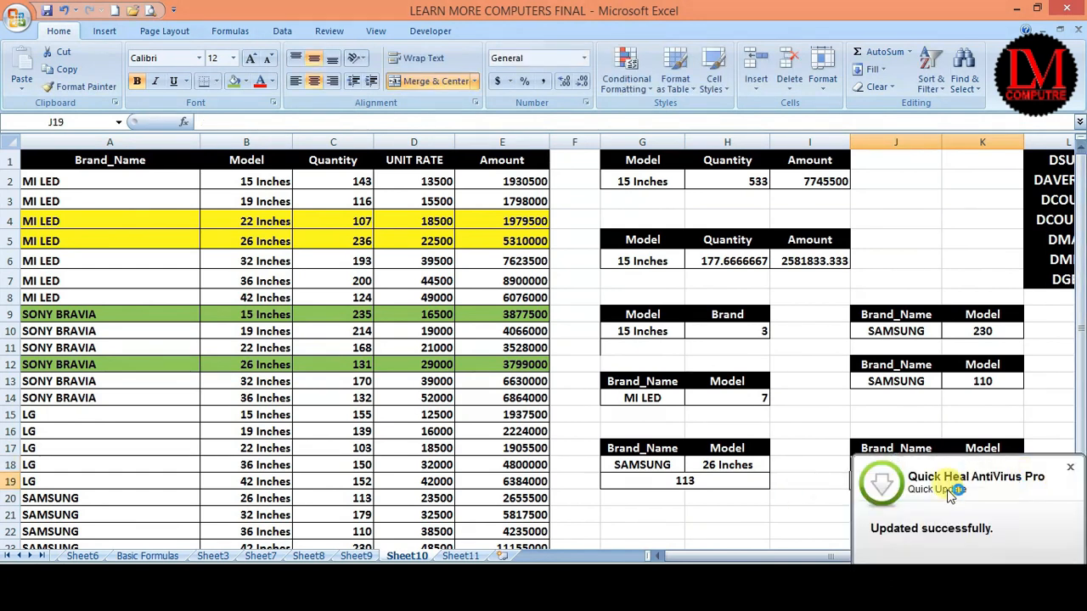
# - Dismiss the antivirus update notification and set the lookup criteria to MI LED in J18 and model 36 in K18
pyautogui.click(1072, 470)
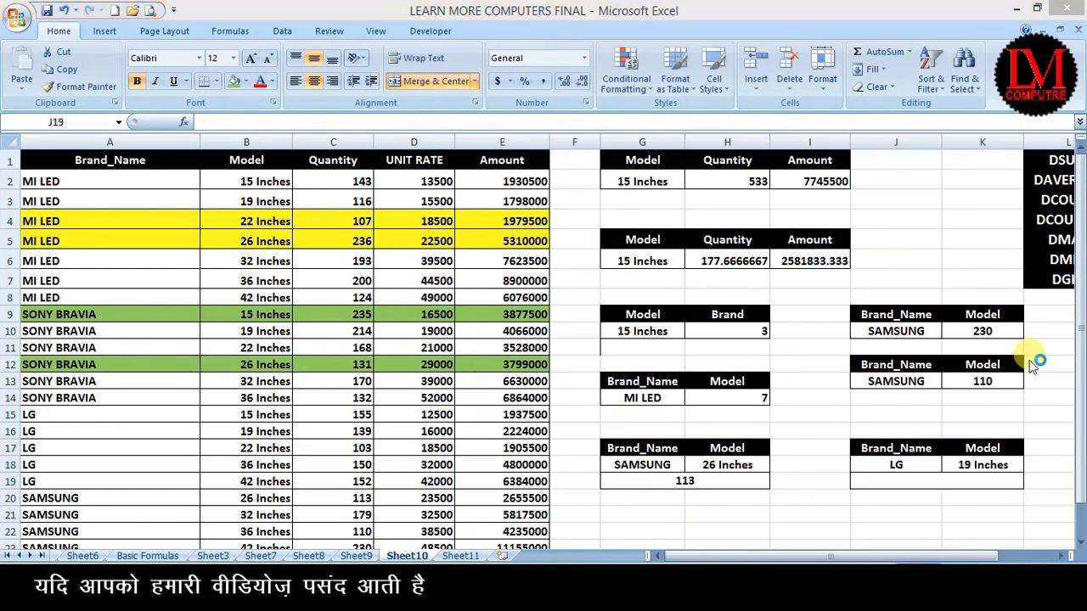
pyautogui.click(934, 465)
pyautogui.click(948, 464)
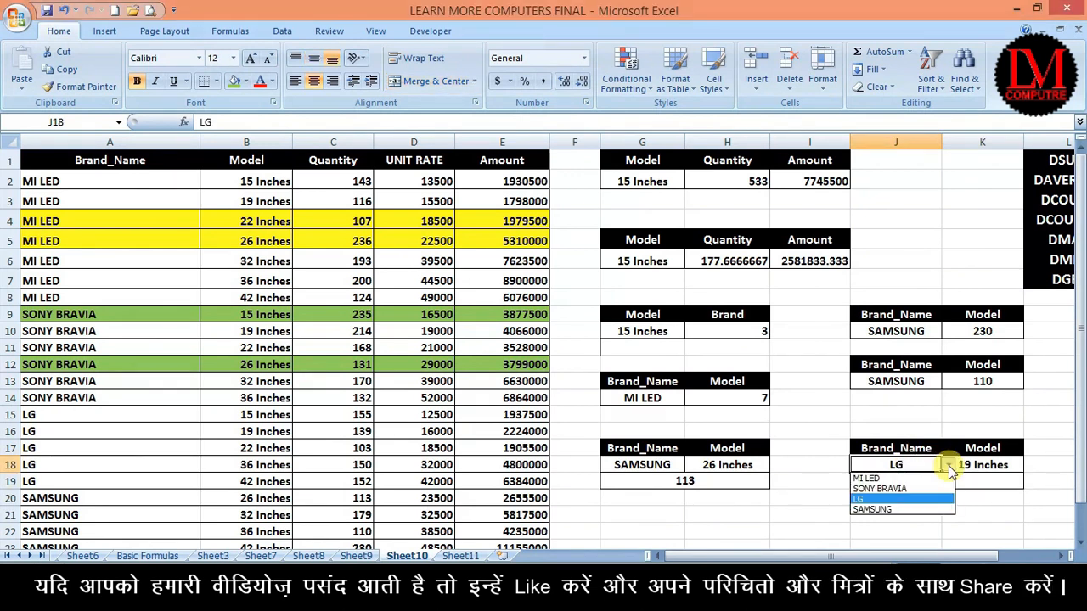
pyautogui.click(888, 478)
pyautogui.click(993, 464)
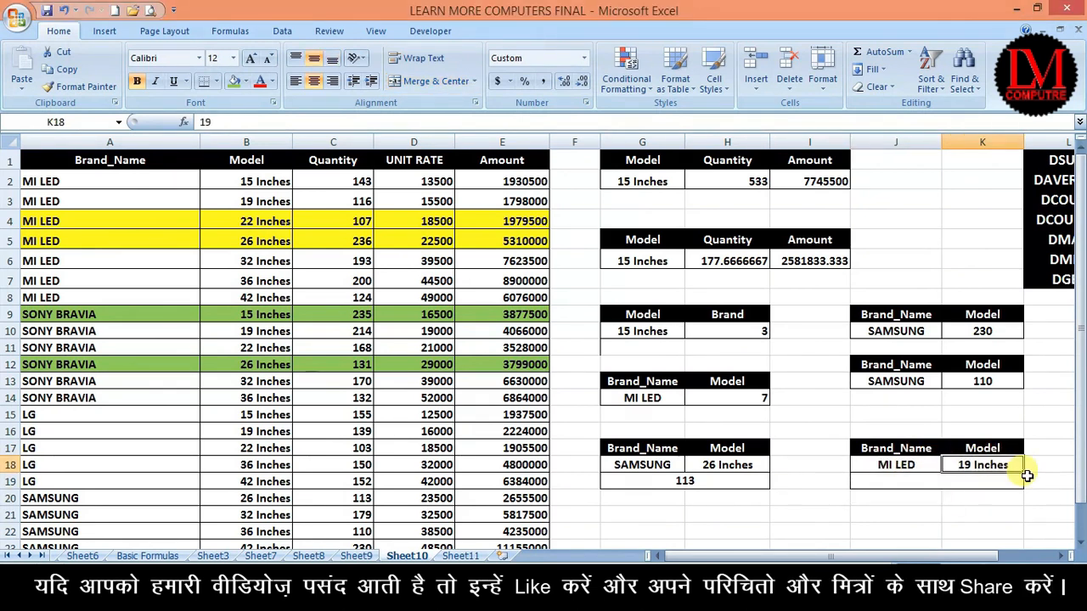
pyautogui.write('36')
pyautogui.press('Return')
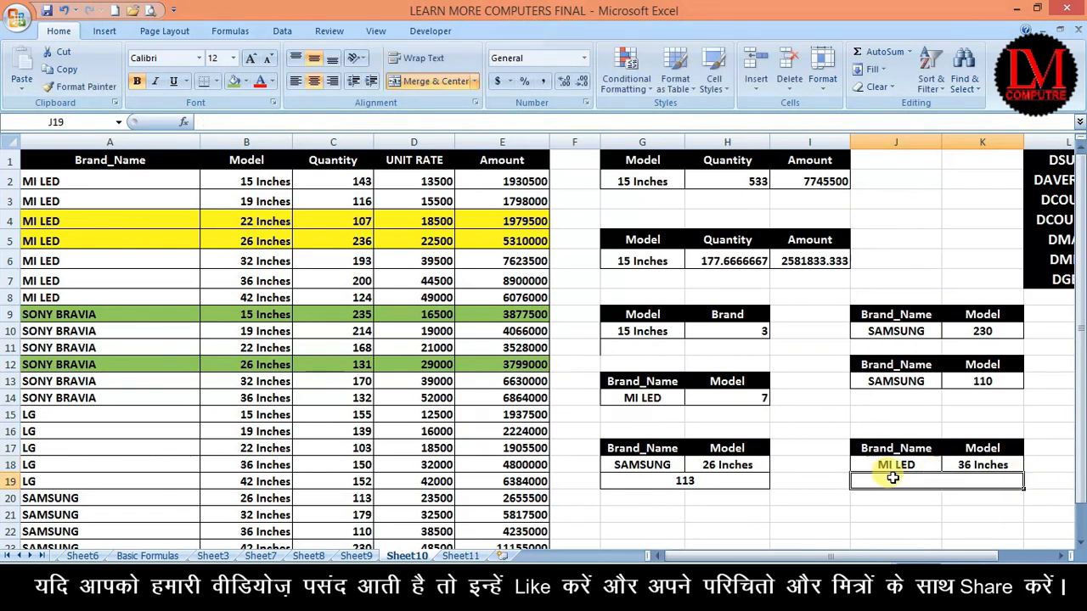
# - Enter the formula =DGET(A1:E23,D1,J17:K18) in J19 to look up the unit rate for the chosen brand and model
pyautogui.click(710, 481)
pyautogui.click(921, 476)
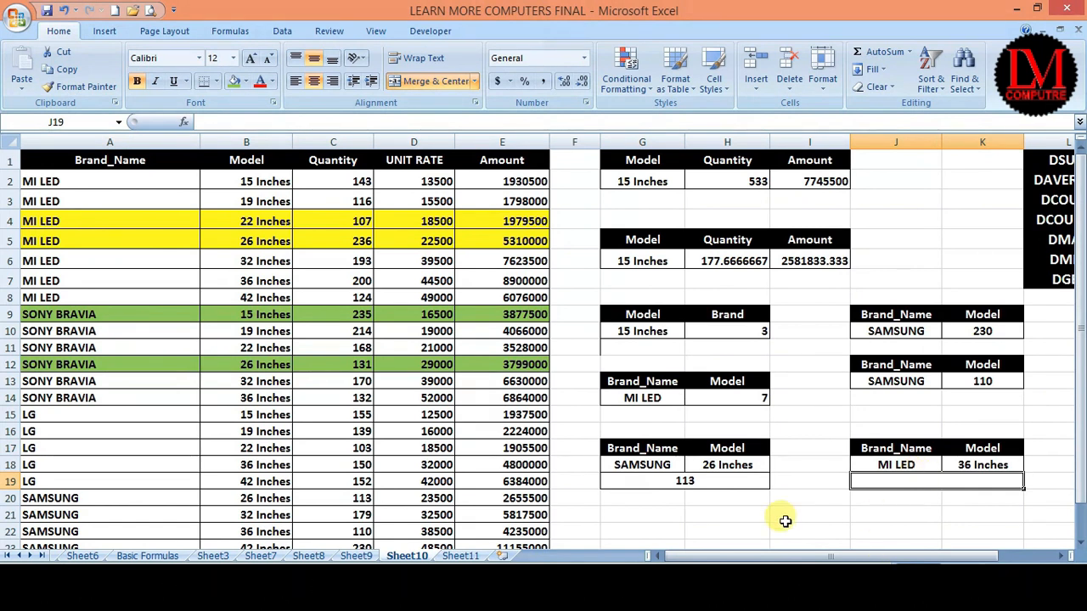
pyautogui.write('=')
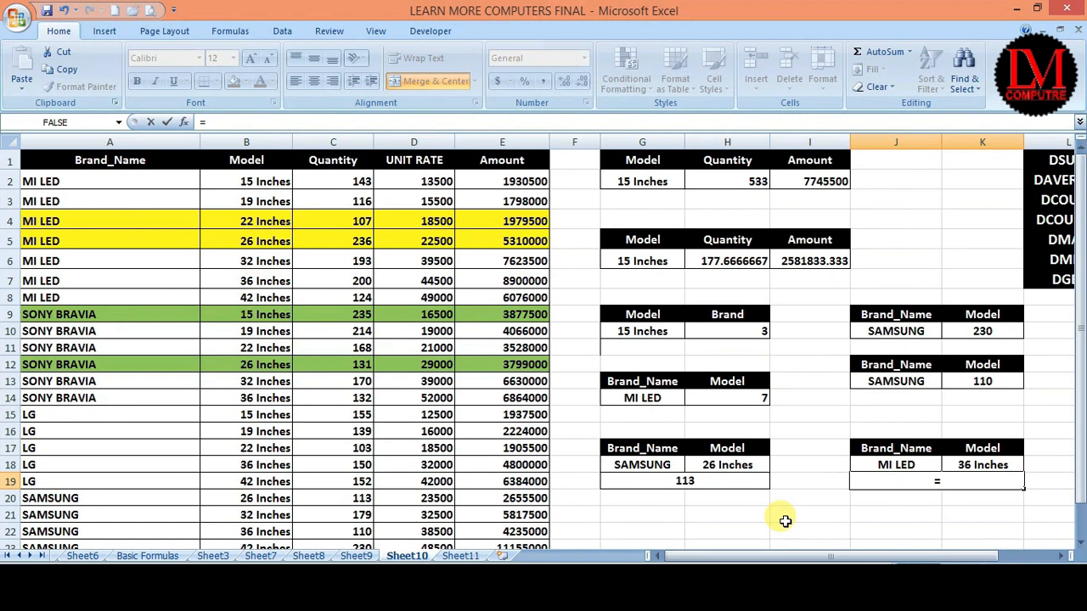
pyautogui.write('DGET')
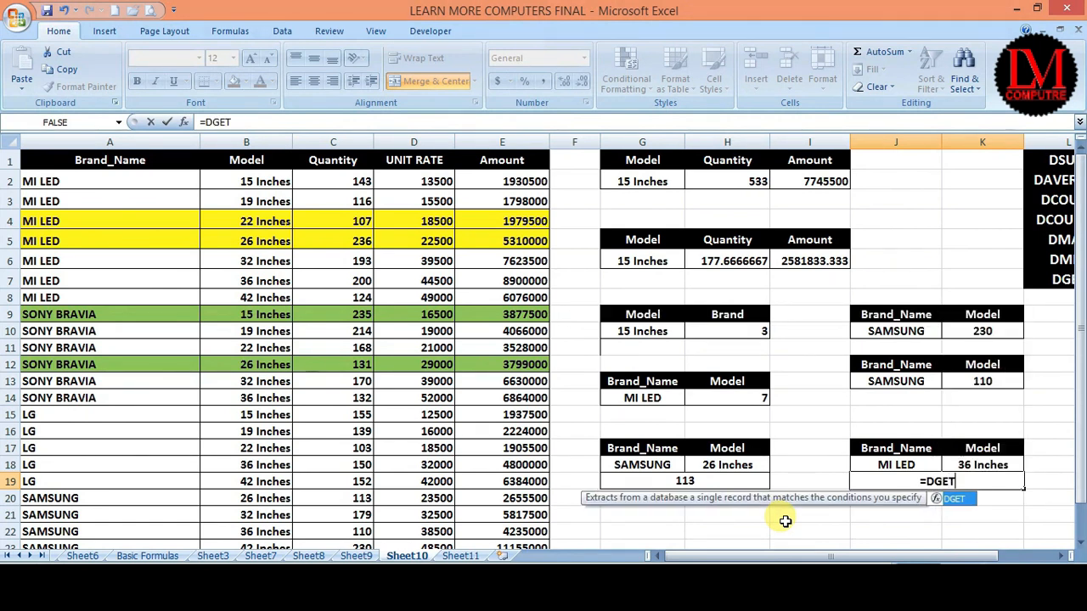
pyautogui.write('(')
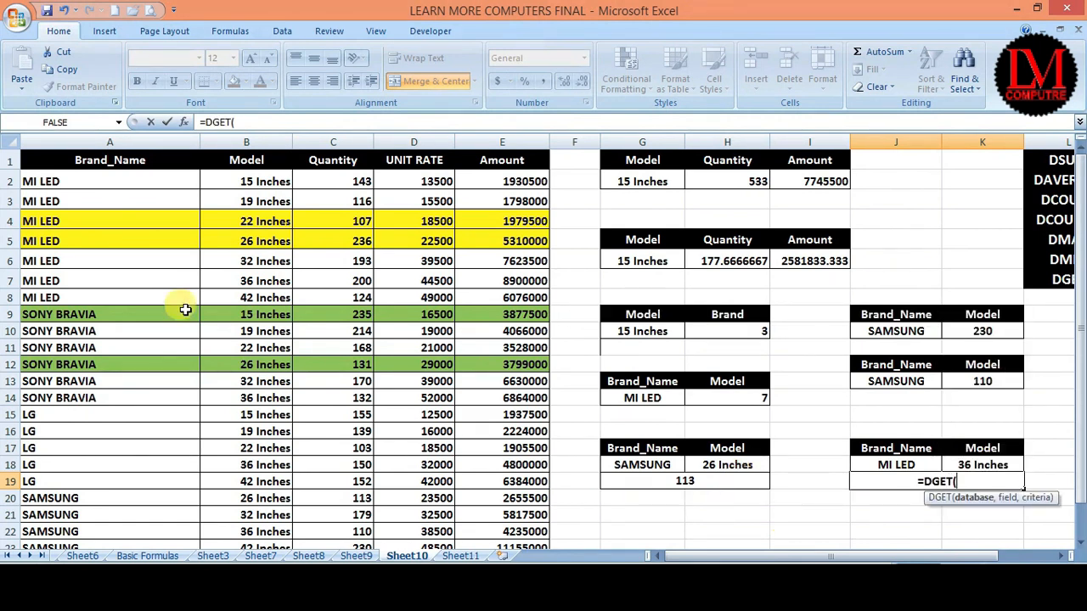
pyautogui.moveTo(55, 160); pyautogui.dragTo(484, 511)
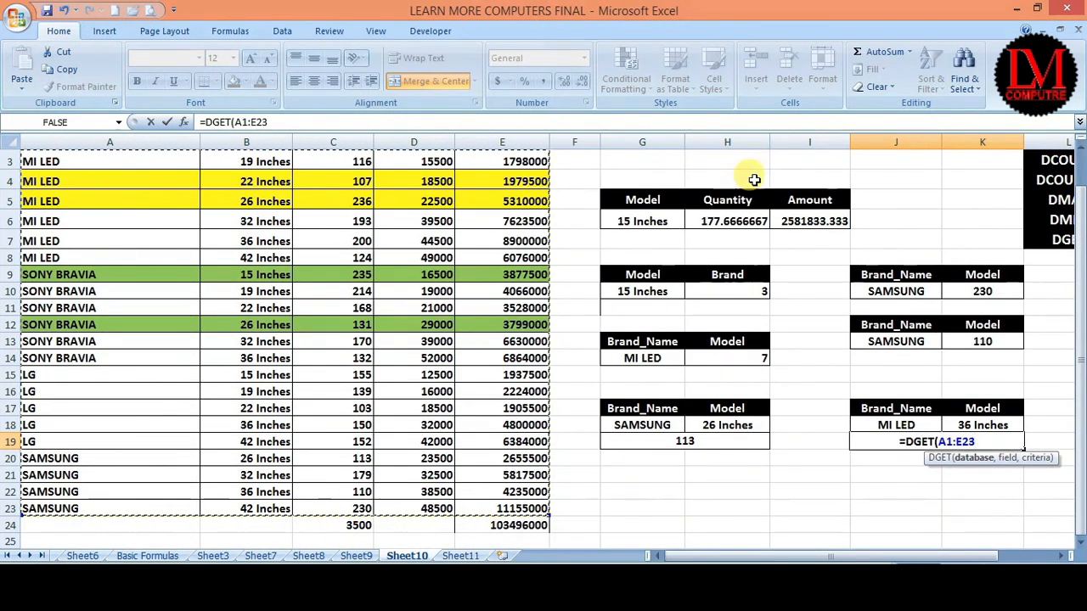
pyautogui.write(',')
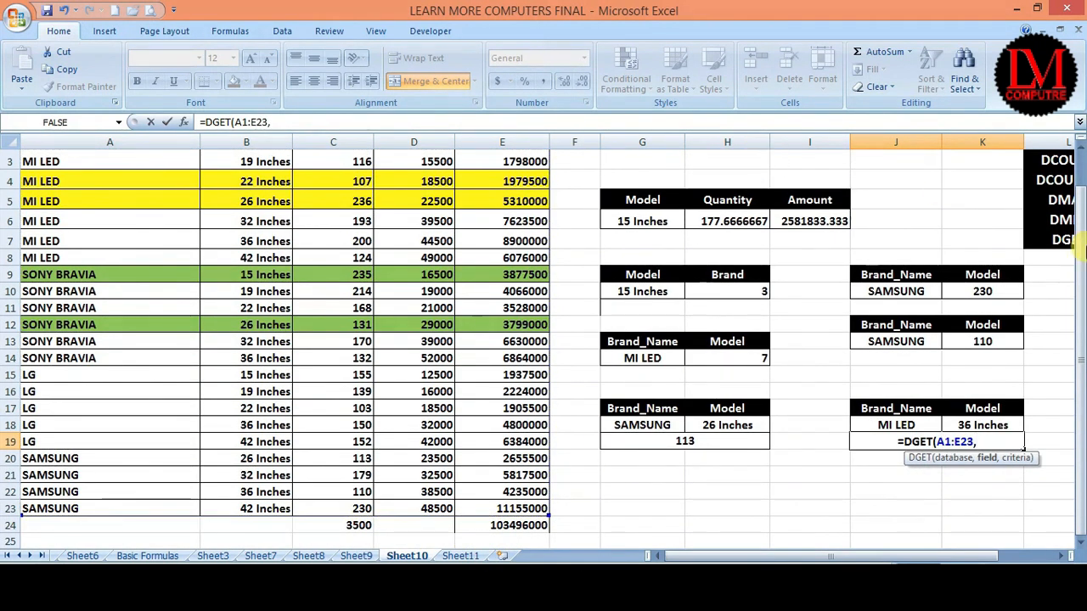
pyautogui.scroll(1, 922, 348)
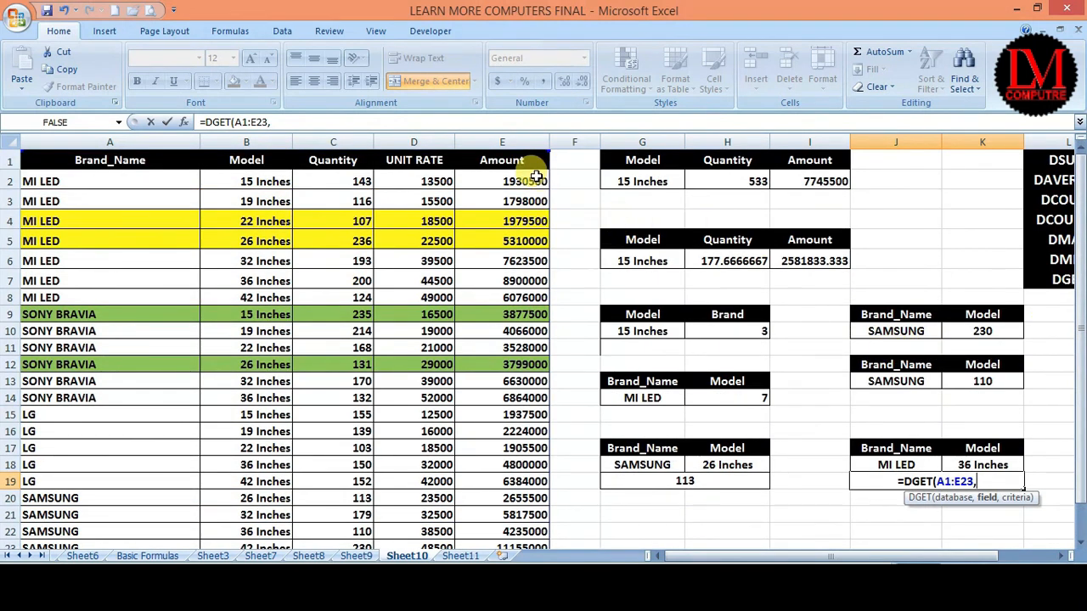
pyautogui.click(431, 162)
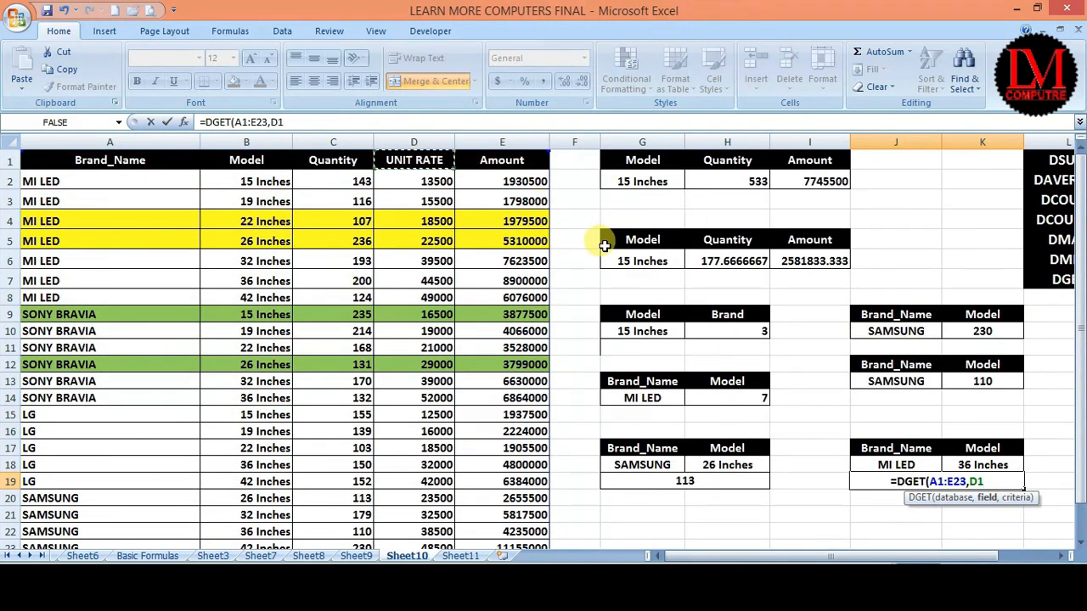
pyautogui.write(',')
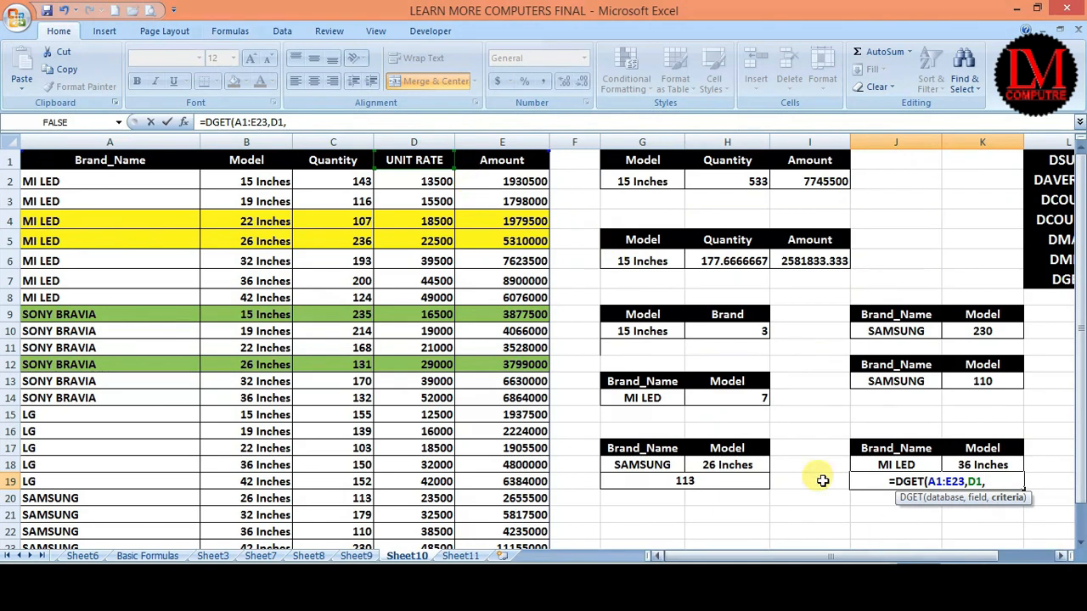
pyautogui.moveTo(892, 446); pyautogui.dragTo(977, 465)
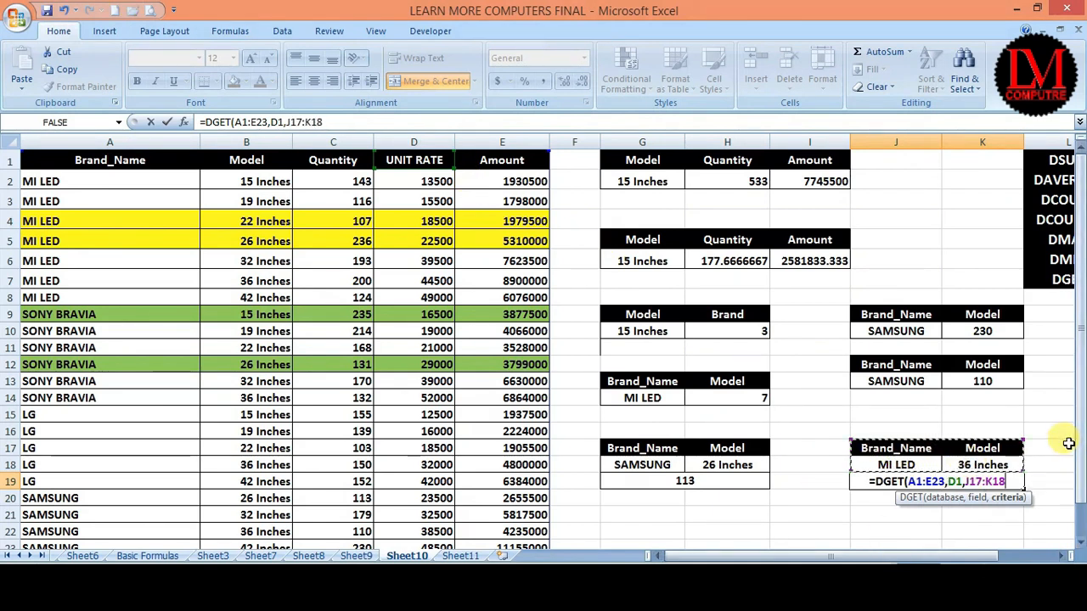
pyautogui.write(')')
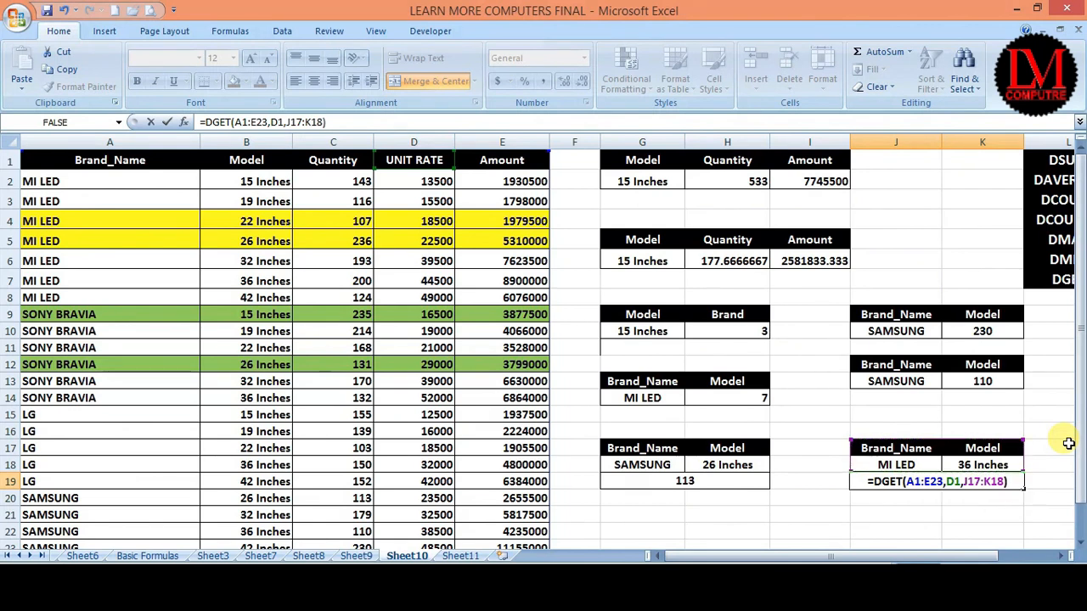
pyautogui.press('Return')
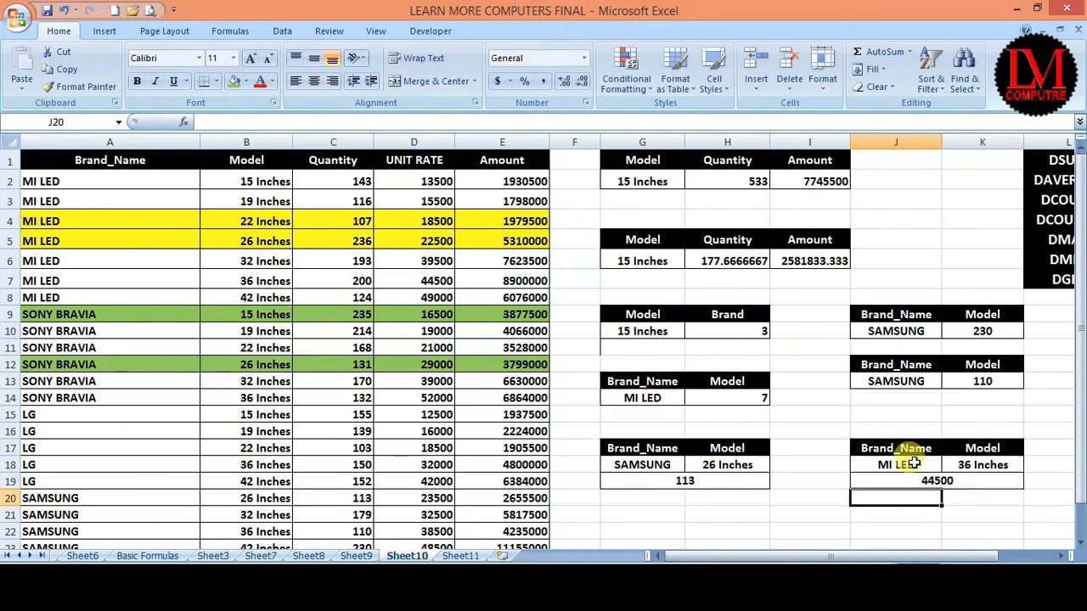
# - Try the brands SONY BRAVIA and LG in J18, and finally set the brand to SAMSUNG
pyautogui.click(937, 480)
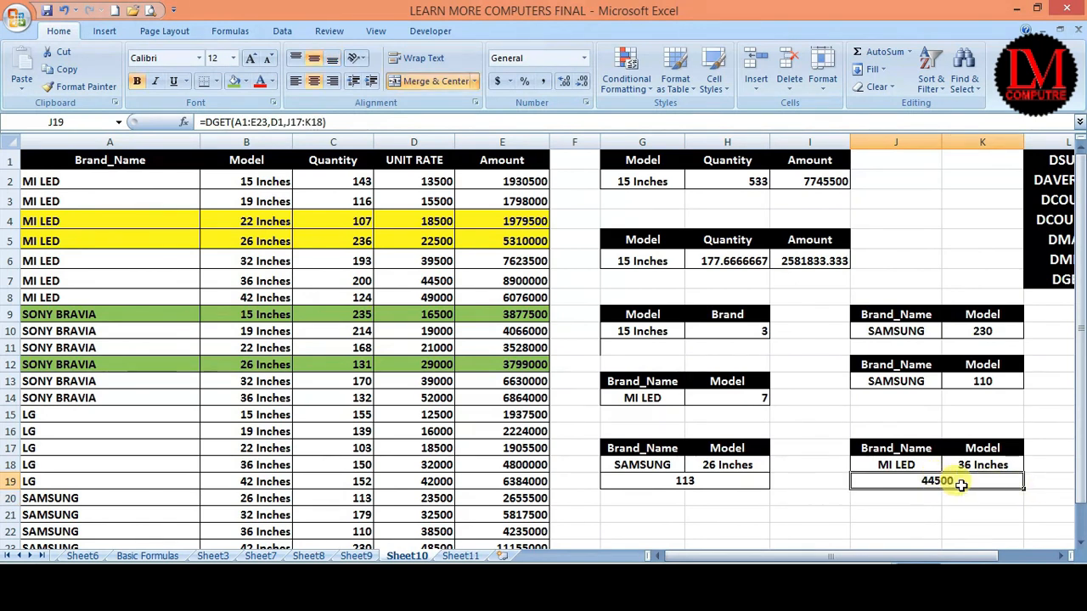
pyautogui.click(935, 466)
pyautogui.click(949, 466)
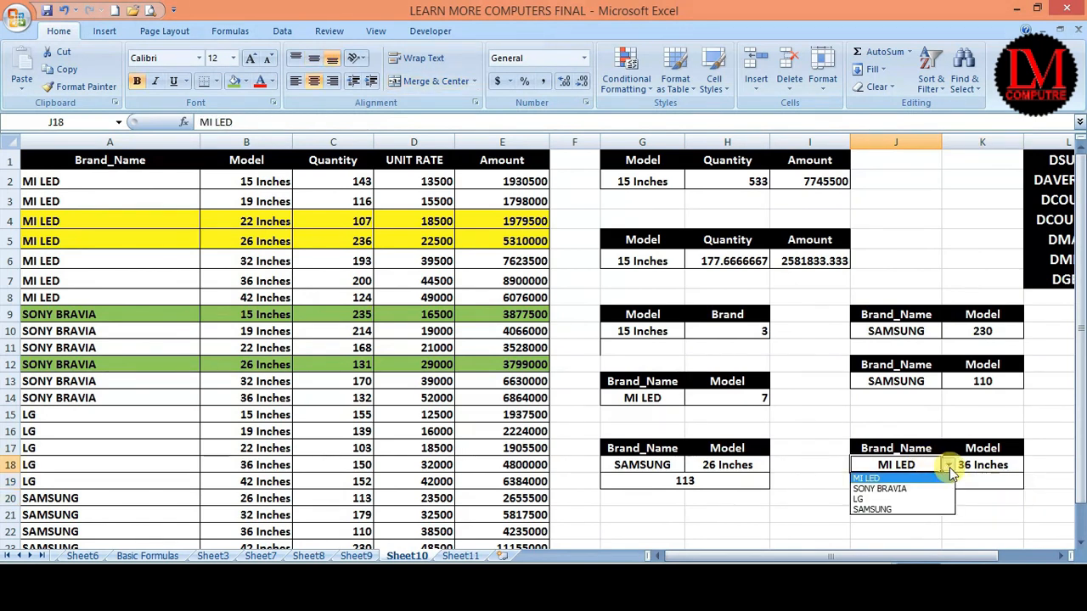
pyautogui.click(910, 489)
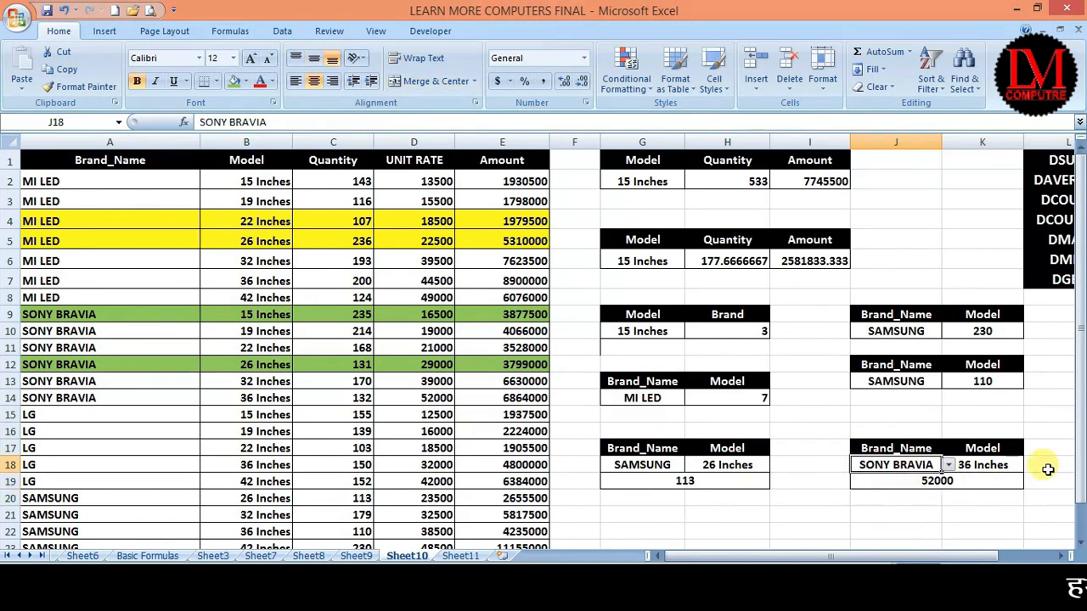
pyautogui.click(949, 465)
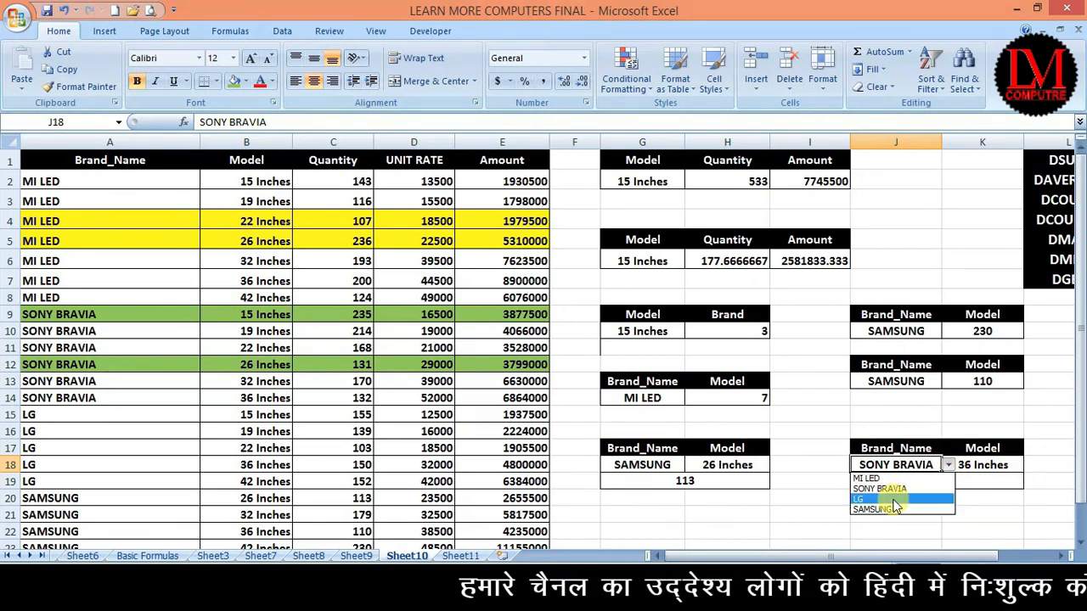
pyautogui.click(894, 500)
pyautogui.click(948, 466)
pyautogui.click(891, 510)
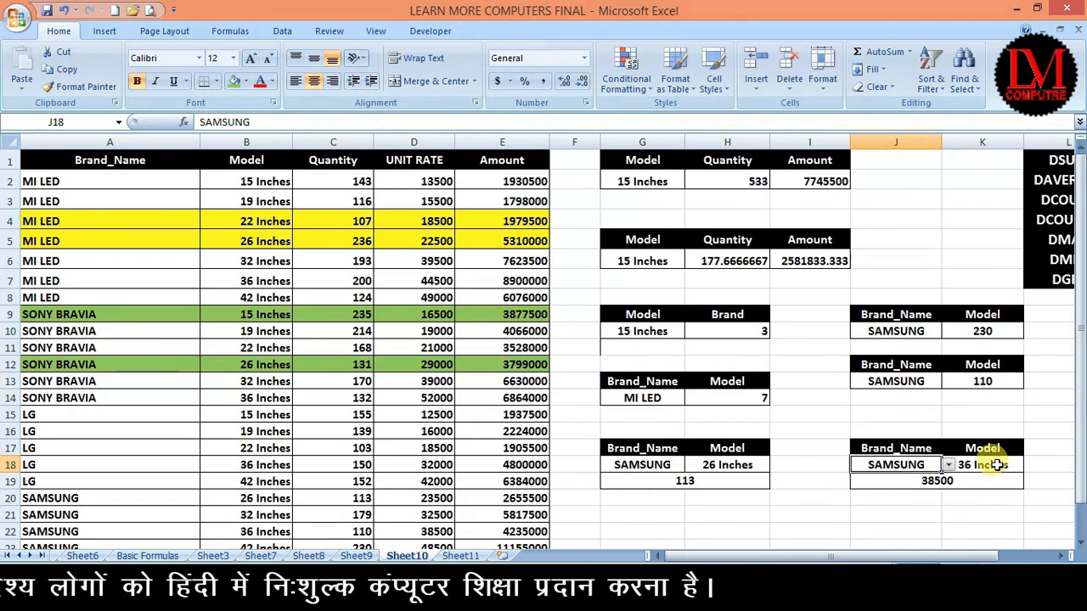
# - Try model 22 in K18 for SAMSUNG, and finally set the model to 42
pyautogui.click(998, 465)
pyautogui.write('22 Inches')
pyautogui.press('Return')
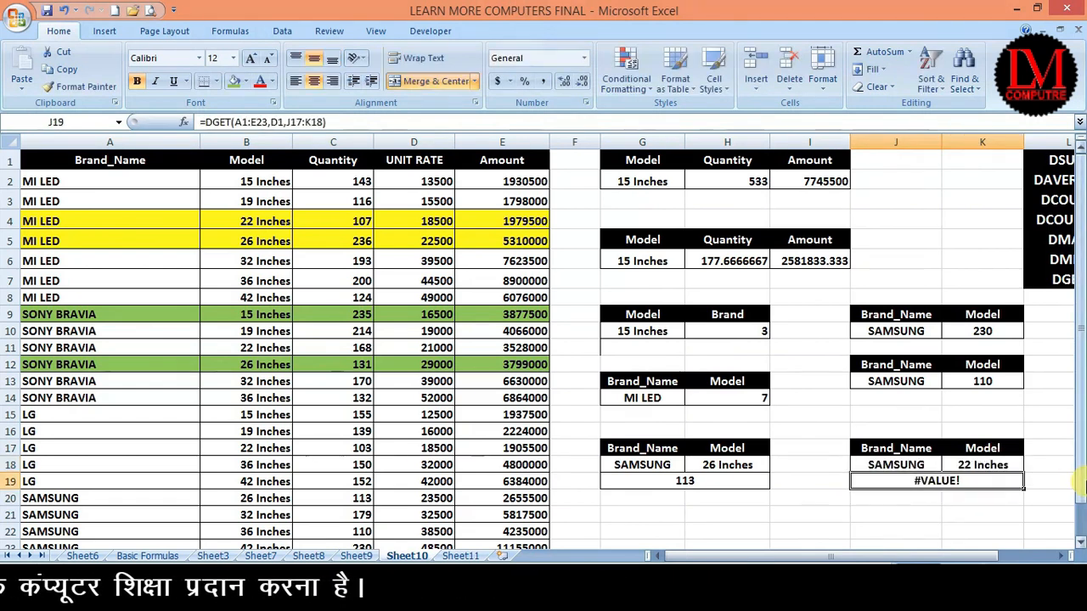
pyautogui.press('Up')
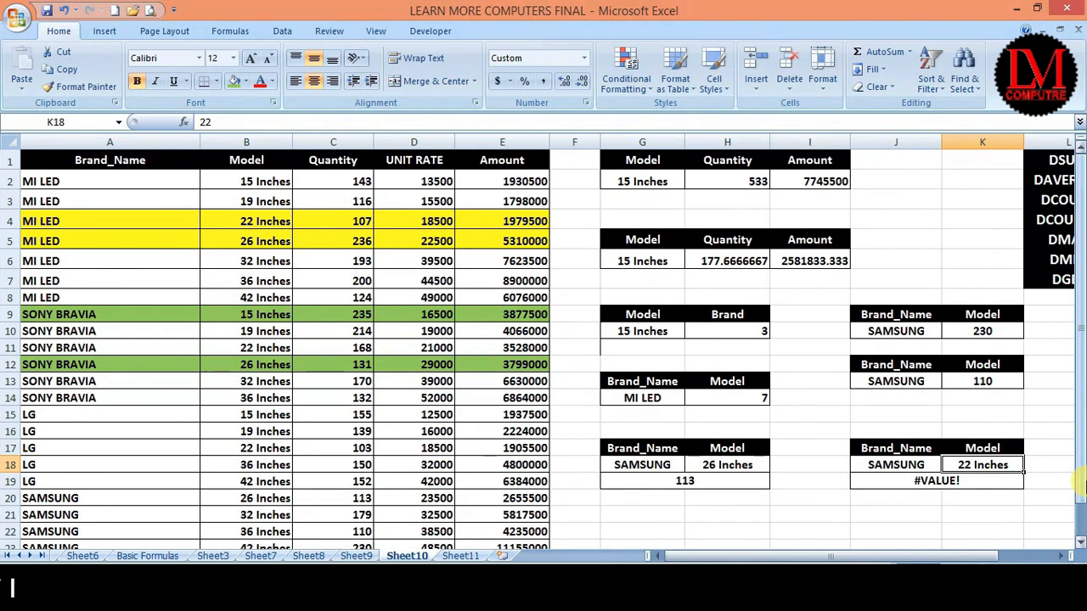
pyautogui.write('42')
pyautogui.press('Return')
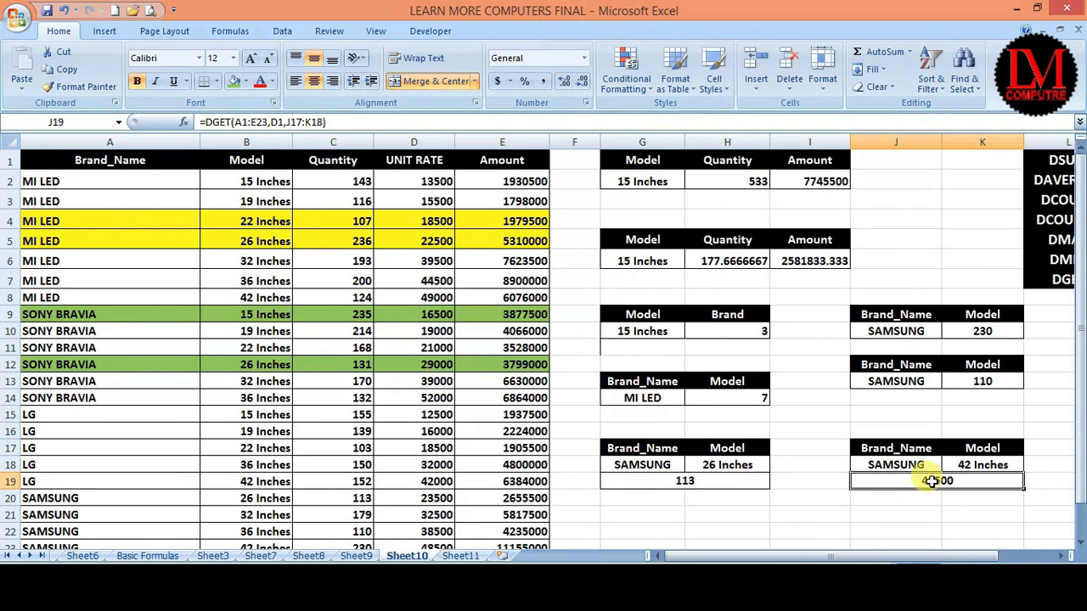